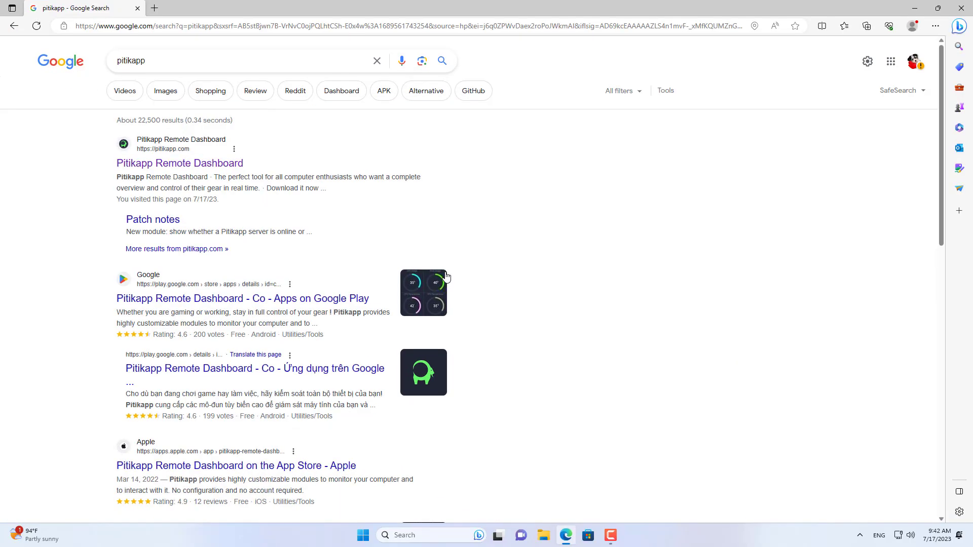
- Download the Windows server installer from the download section of pitikapp.com
left_click(169, 164)
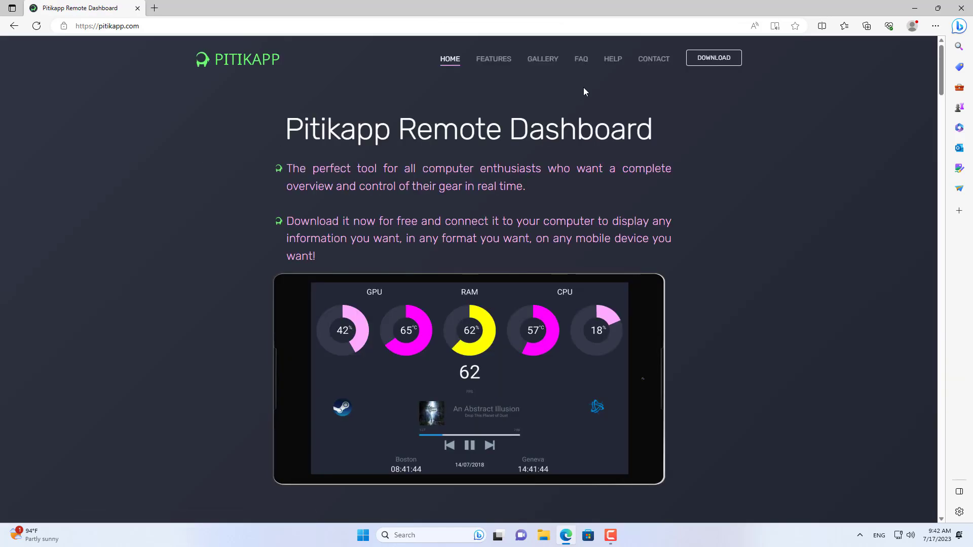
left_click(711, 59)
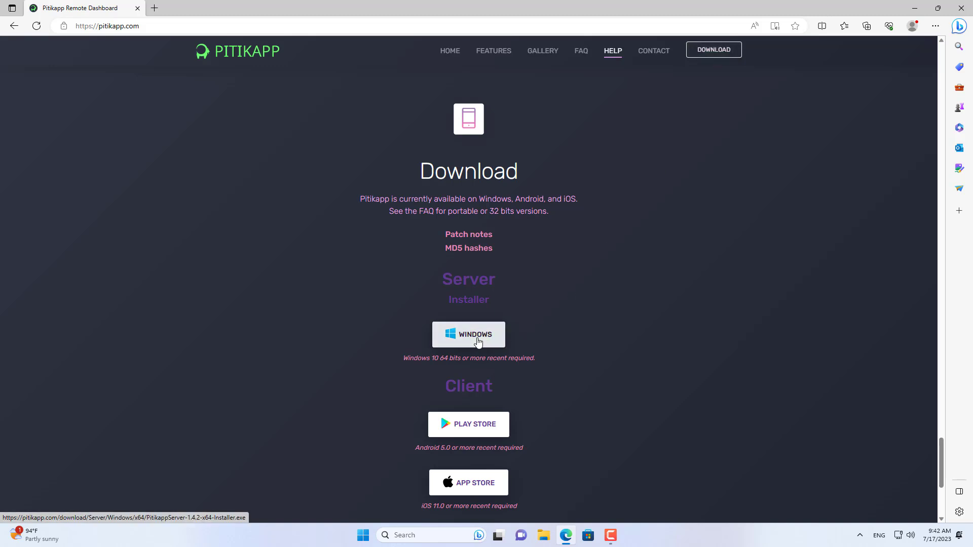
left_click(475, 336)
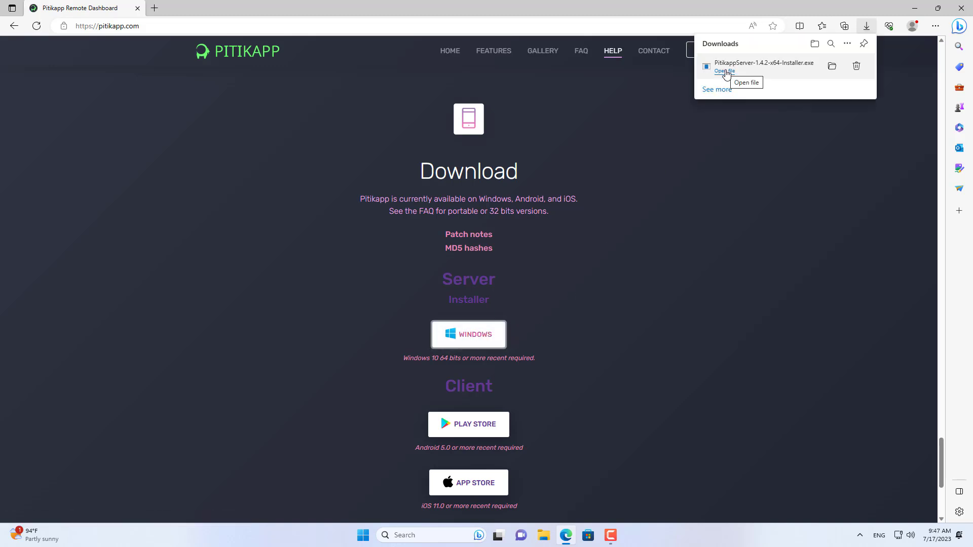
- Run the Pitikapp server installer through to Finish
left_click(725, 71)
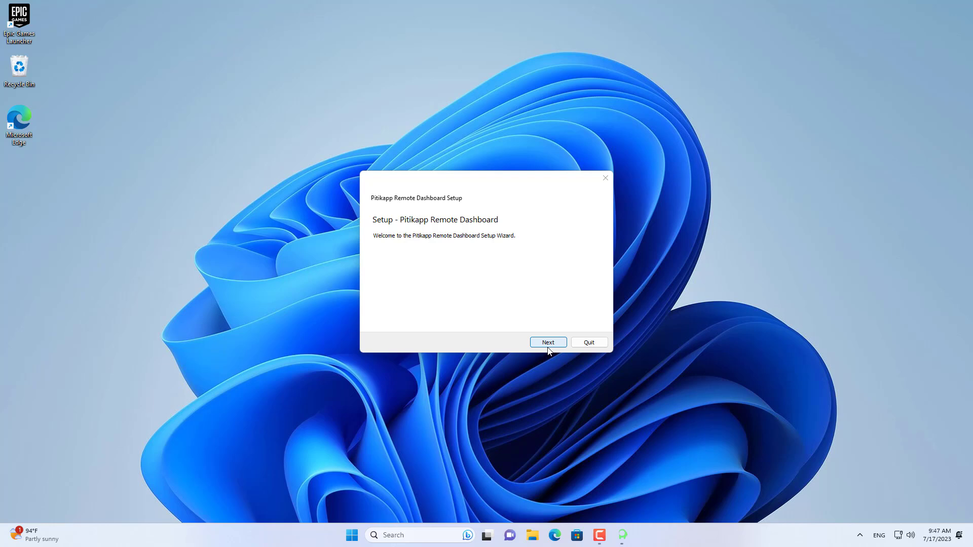
left_click(550, 342)
left_click(605, 344)
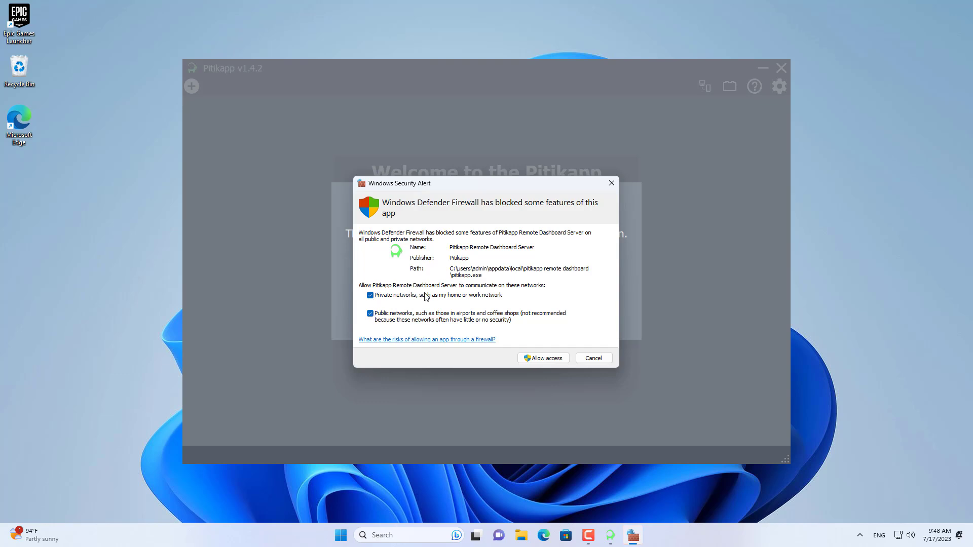
- Allow the server through the firewall, dismiss the notice and welcome panel, and open the phone's Play Store
left_click(556, 359)
left_click(540, 319)
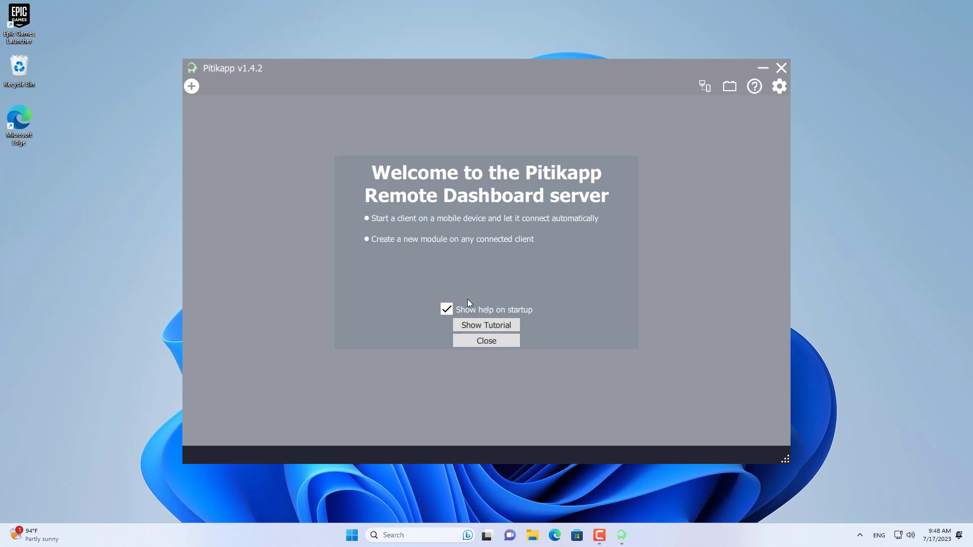
left_click(484, 343)
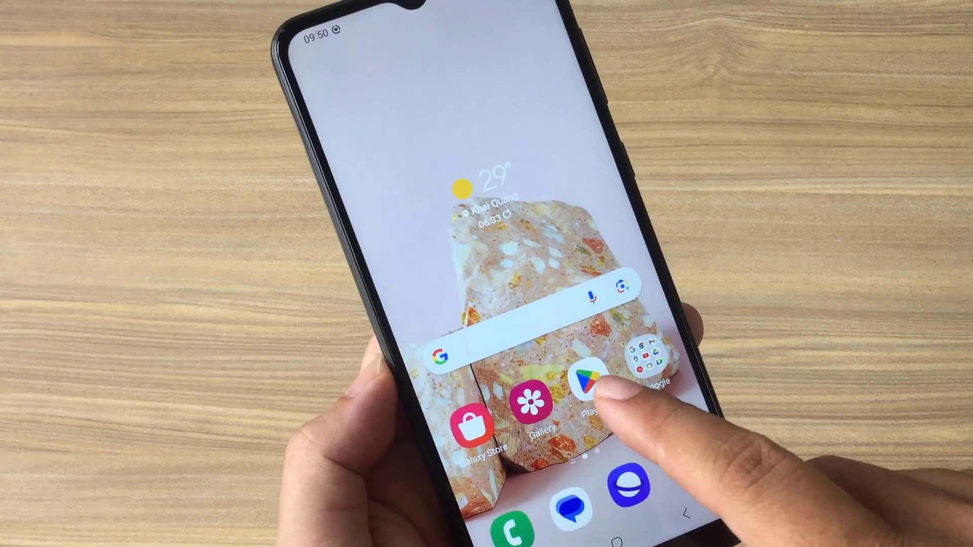
left_click(587, 381)
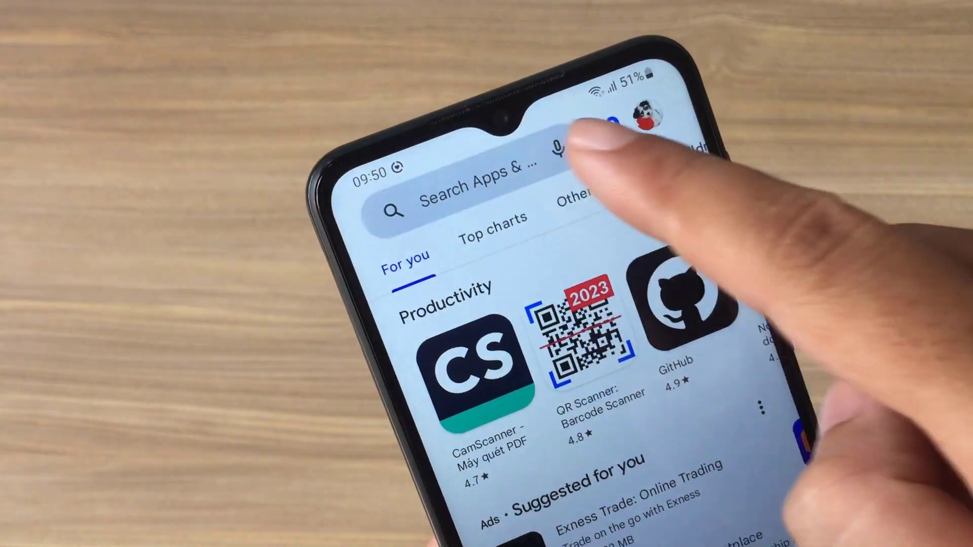
- Search the Play Store for pitikapp, install the client, and close its welcome message
left_click(456, 168)
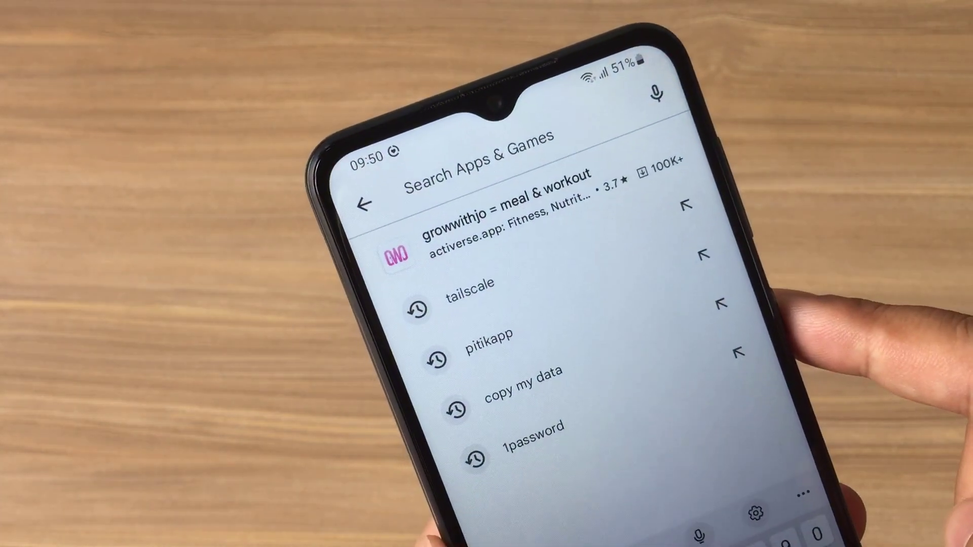
left_click(512, 342)
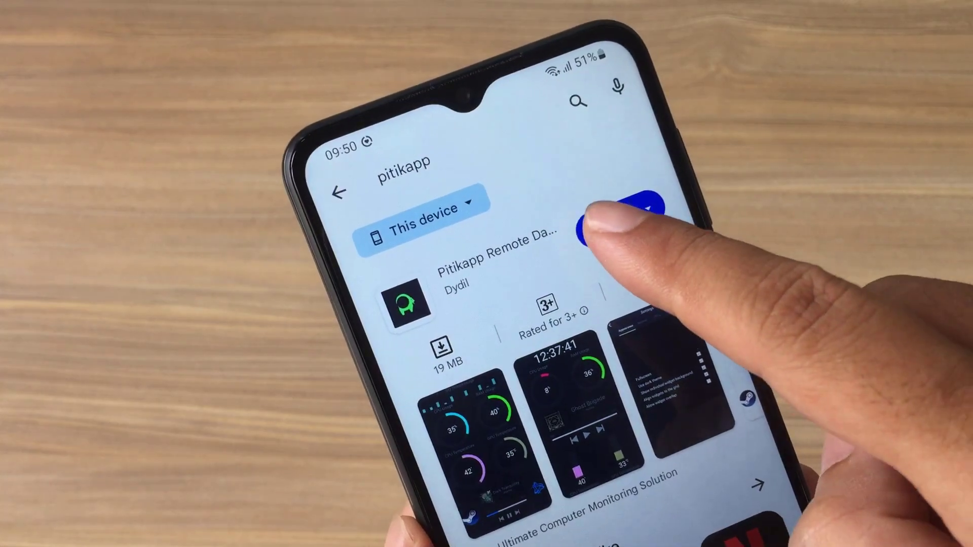
left_click(607, 218)
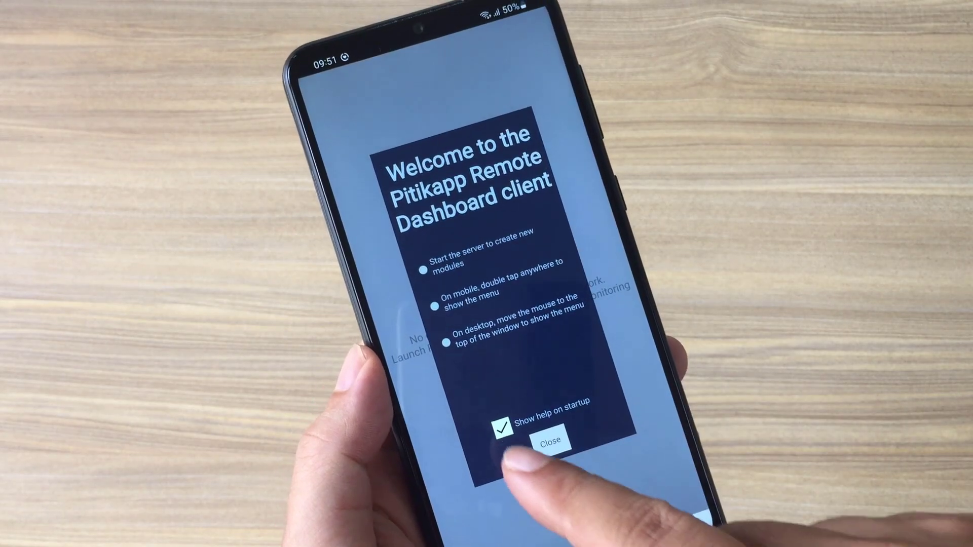
left_click(542, 433)
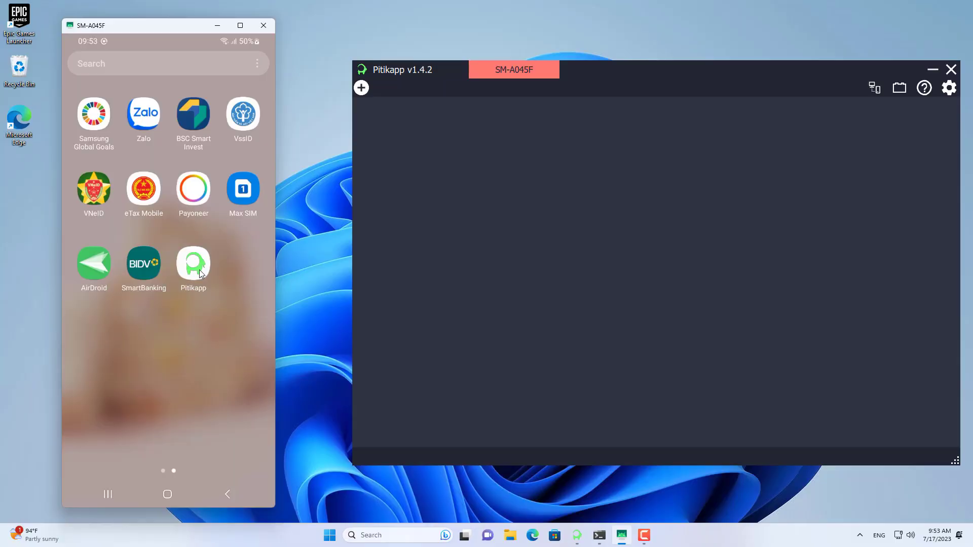
- Launch Pitikapp on the phone, add a module filtered to HWiNFO, and open the plugin's warning
left_click(199, 270)
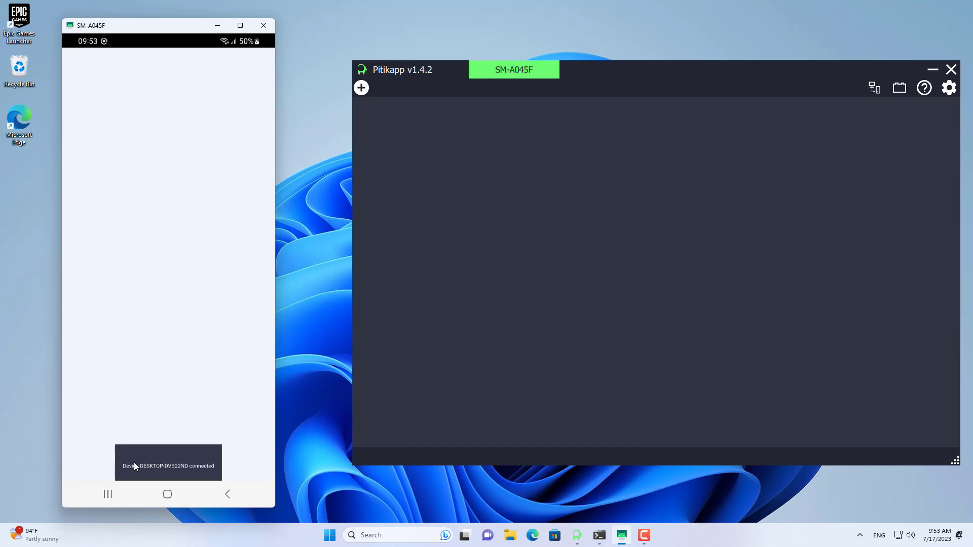
left_click(579, 239)
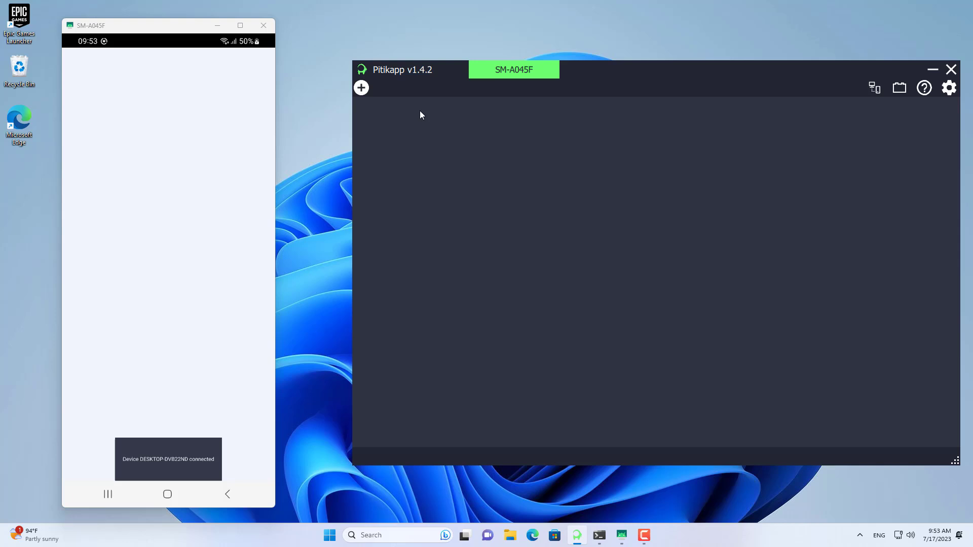
left_click(362, 88)
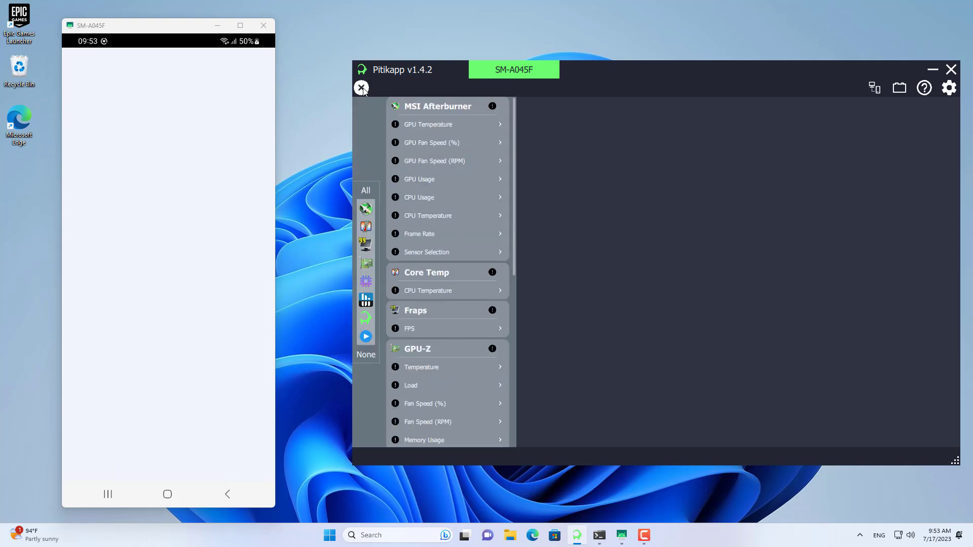
left_click(365, 304)
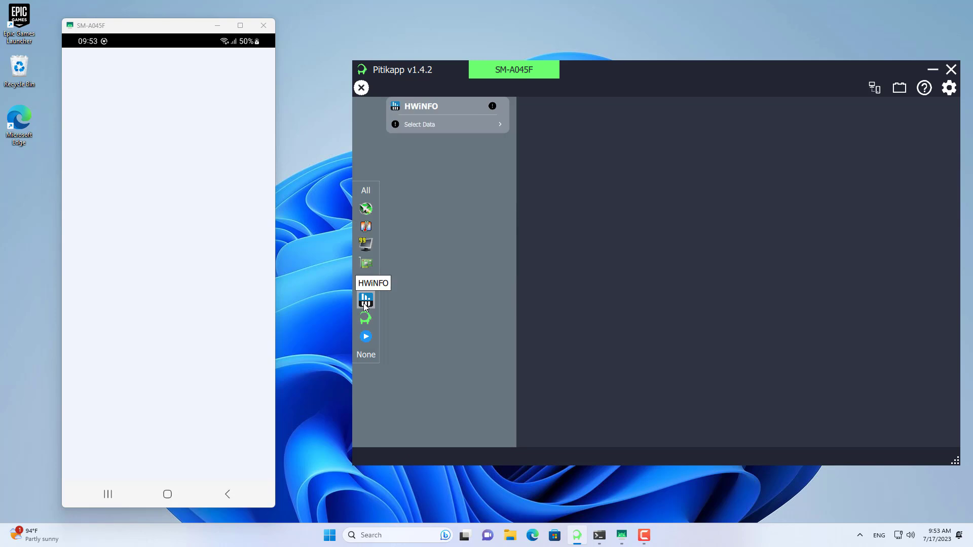
left_click(396, 126)
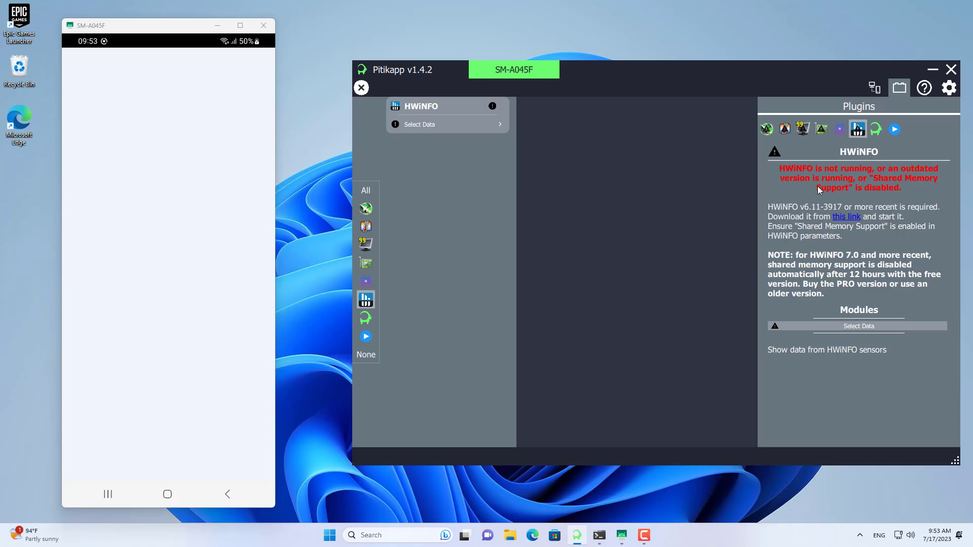
- Download the v6.42 HWiNFO Installer from the old-versions archive and run it
left_click(847, 219)
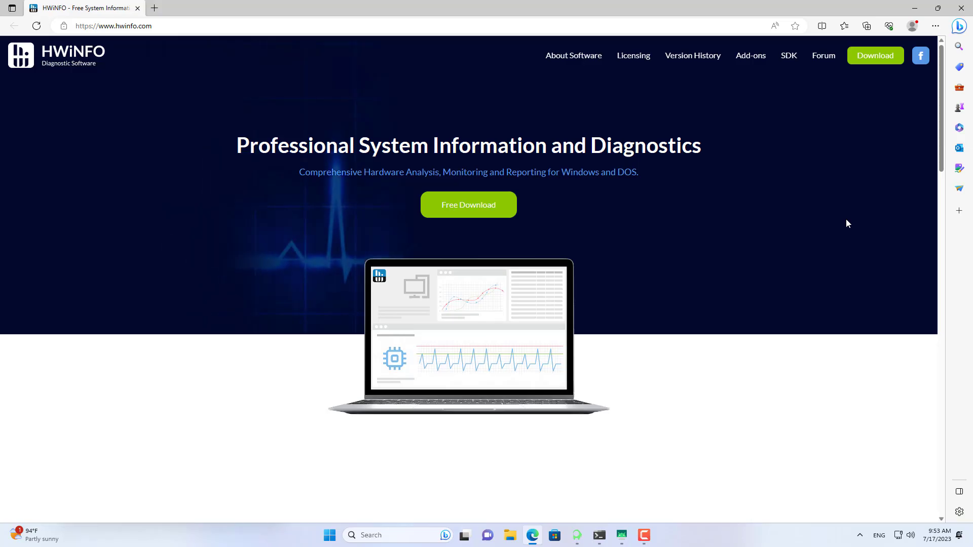
left_click(457, 211)
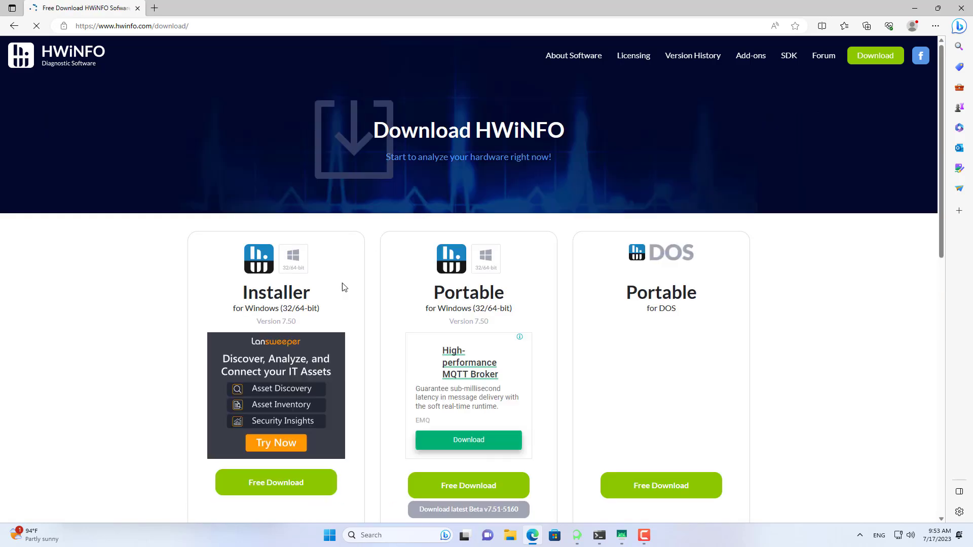
scroll(349, 286, "down", 4)
mouse_move(287, 265)
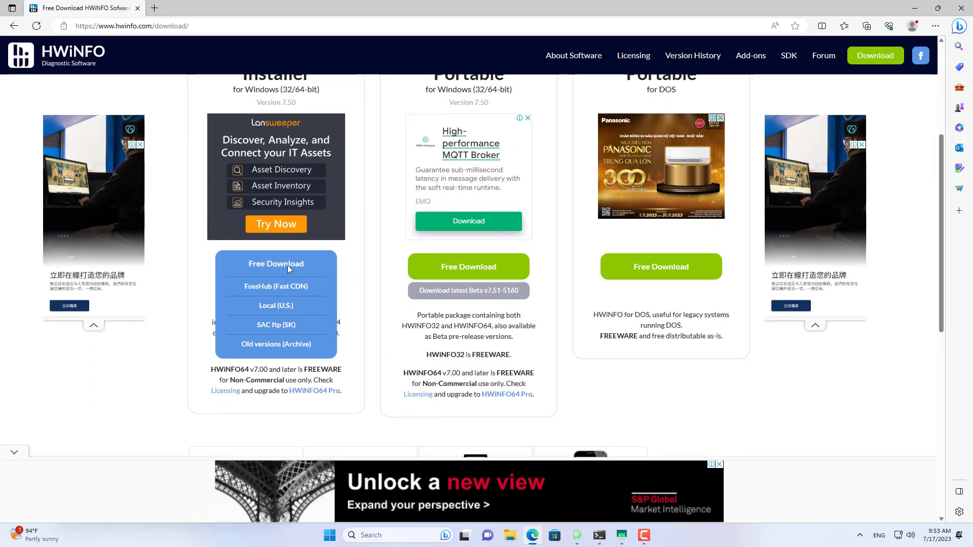
left_click(282, 346)
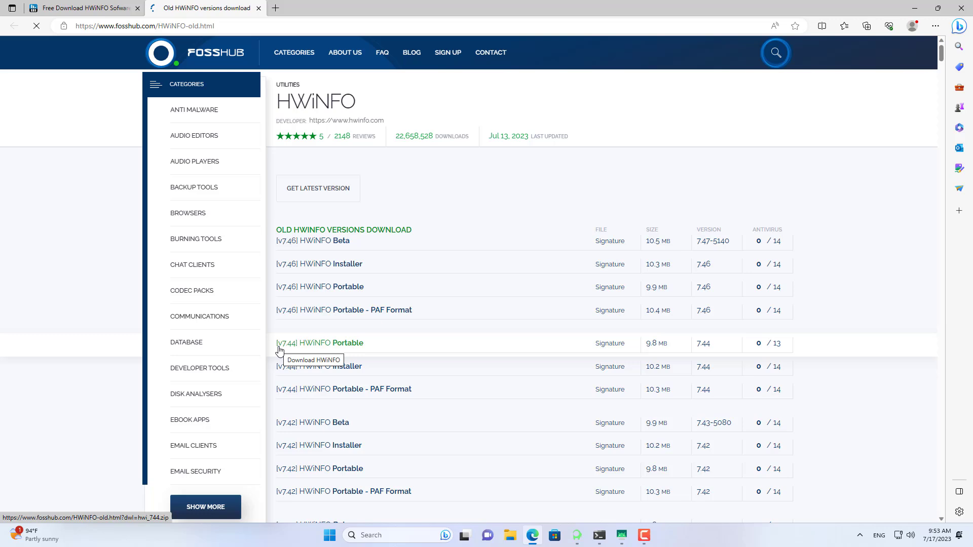
scroll(319, 342, "down", 20)
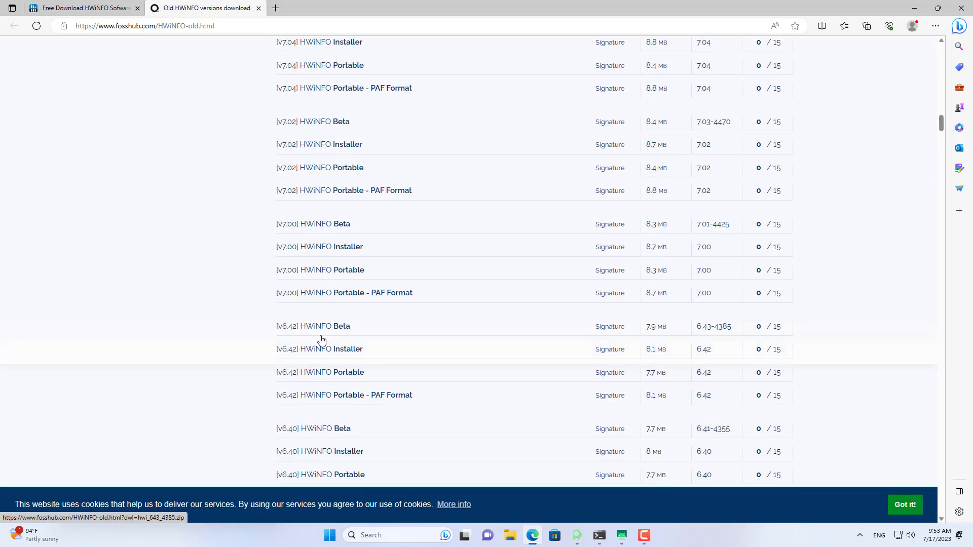
scroll(321, 339, "down", 4)
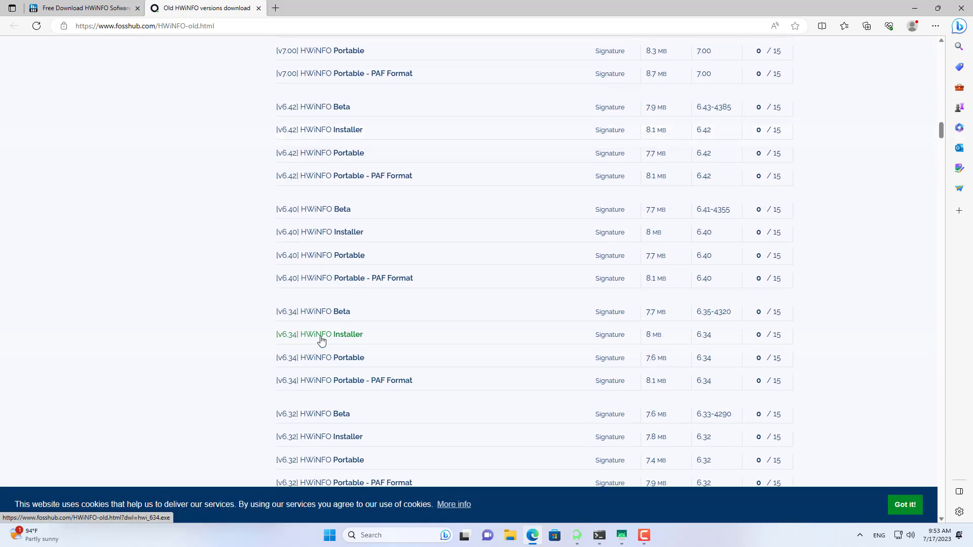
left_click(337, 134)
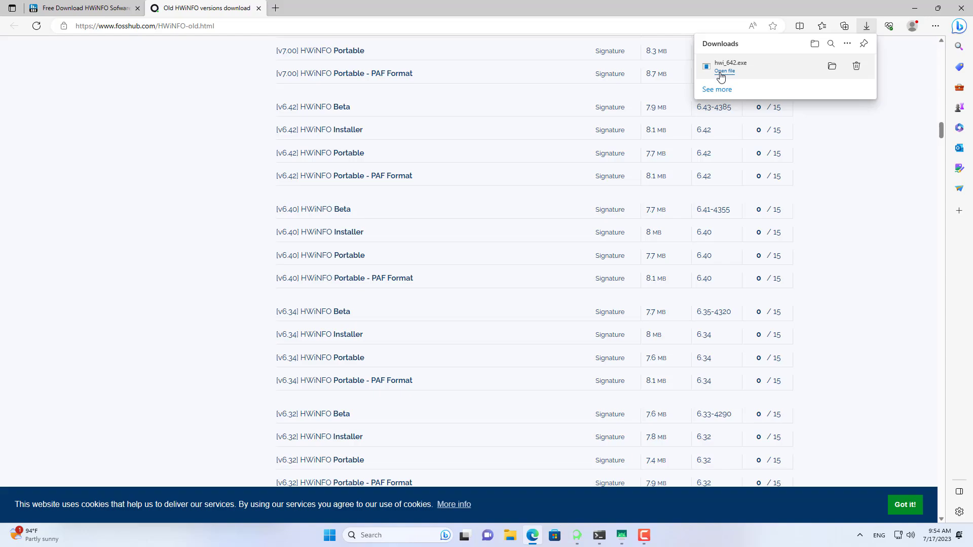
left_click(722, 73)
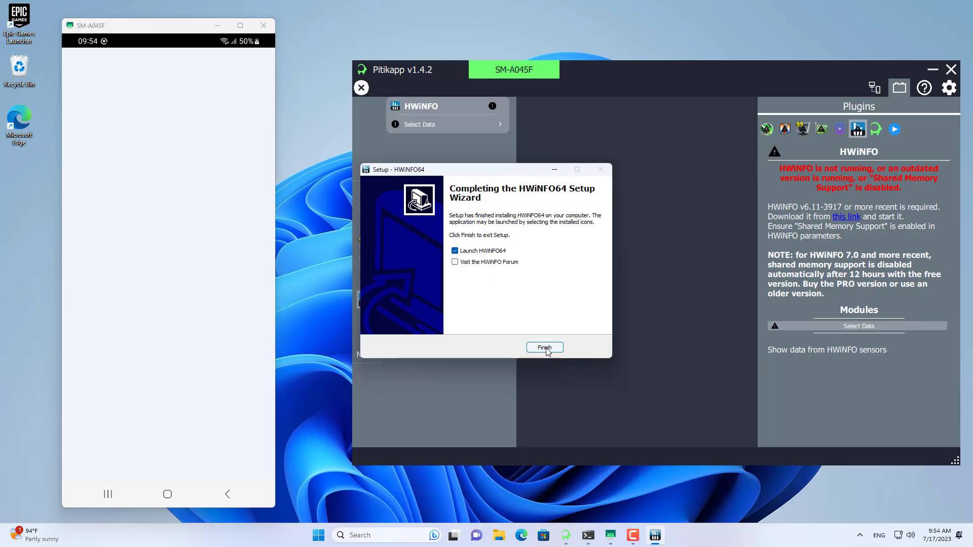
- Finish installing HWiNFO64 6.42, start it with default options, and close the System Summary
left_click(545, 349)
left_click(500, 285)
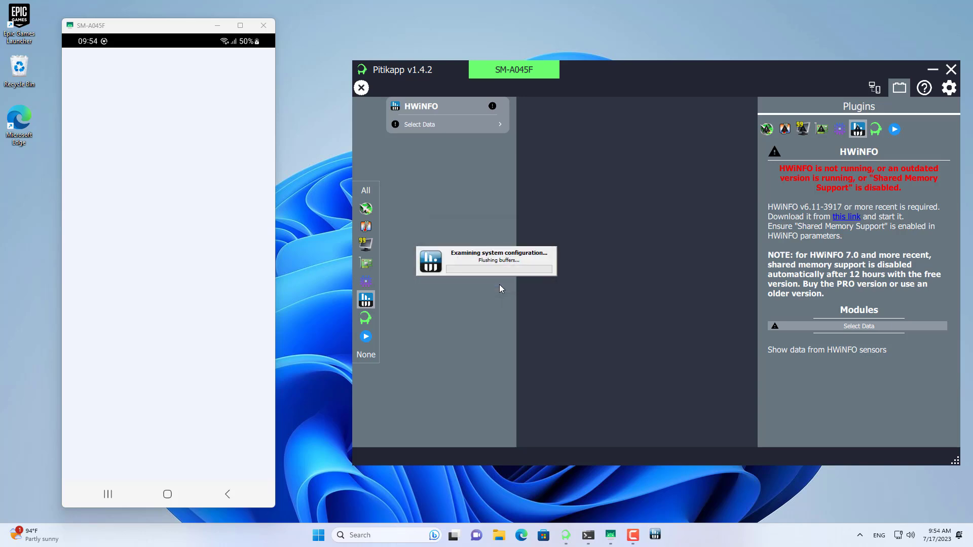
left_click(512, 313)
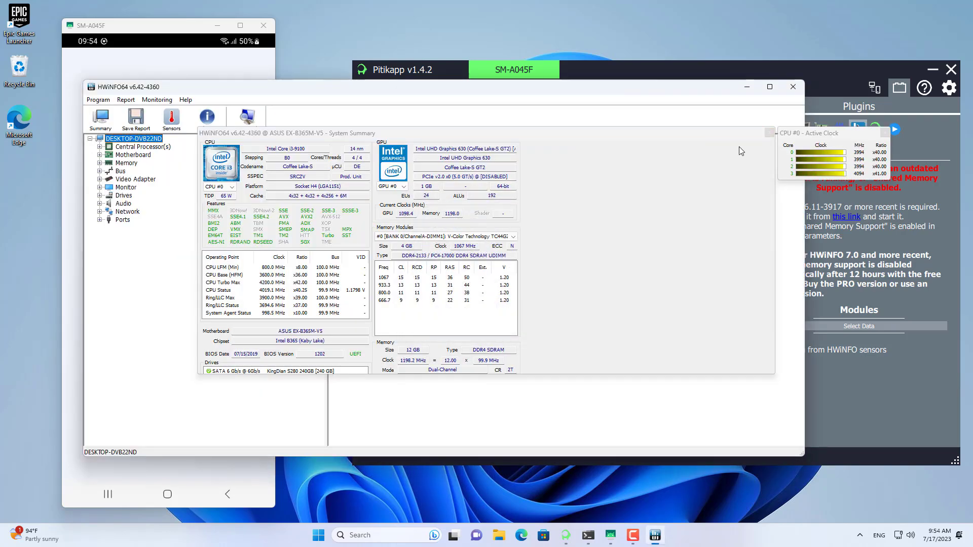
left_click(769, 133)
- Open the sensor readings, then close HWiNFO's windows so it keeps running in the tray
left_click(180, 130)
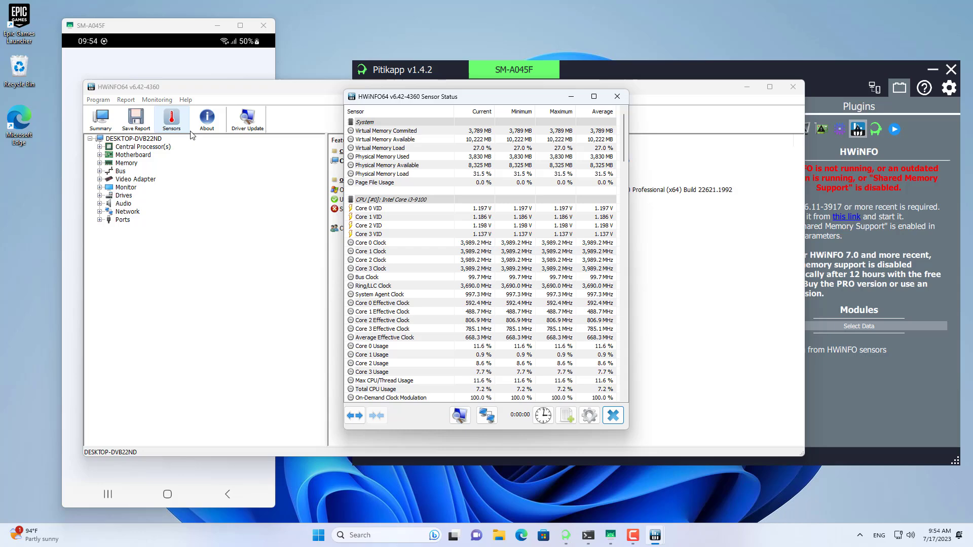
left_click_drag(624, 137, 613, 377)
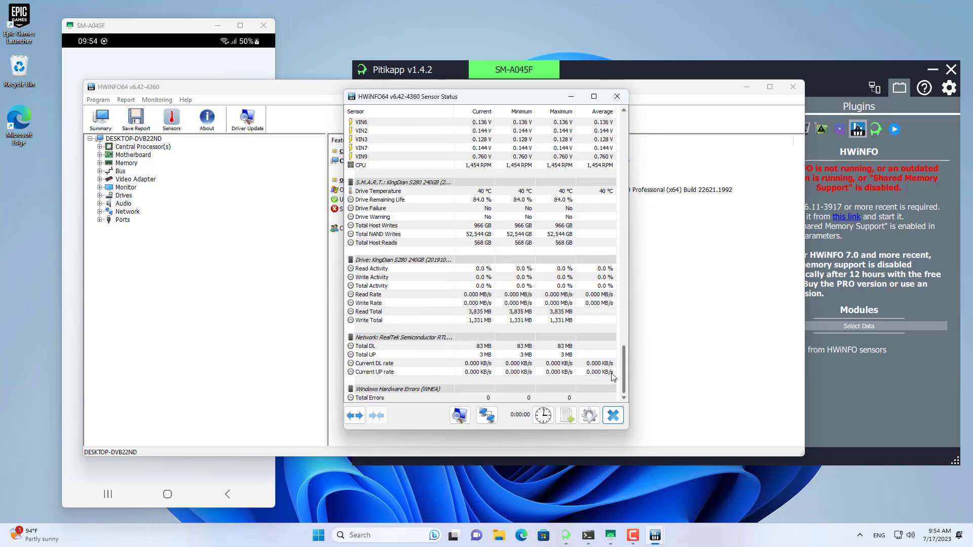
scroll(614, 378, "up", 15)
left_click(571, 97)
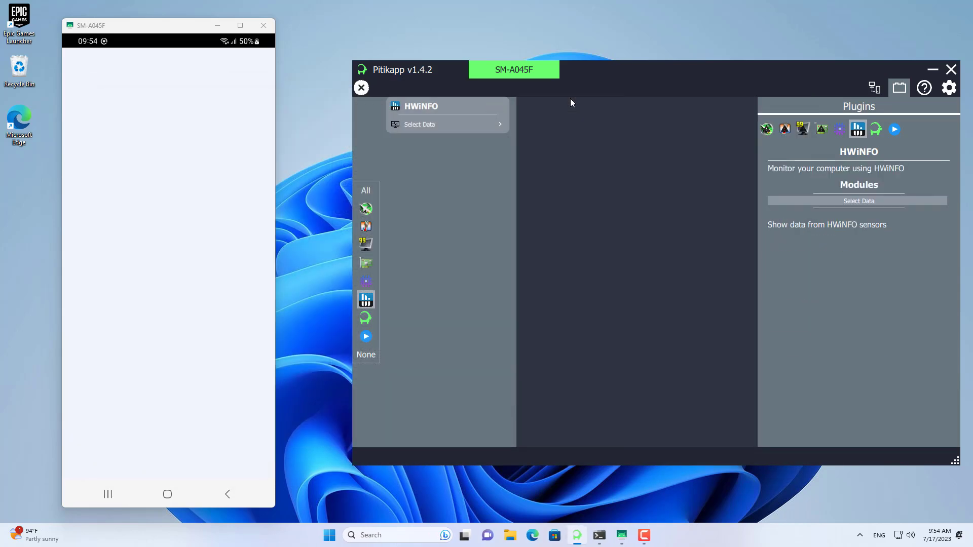
left_click(860, 535)
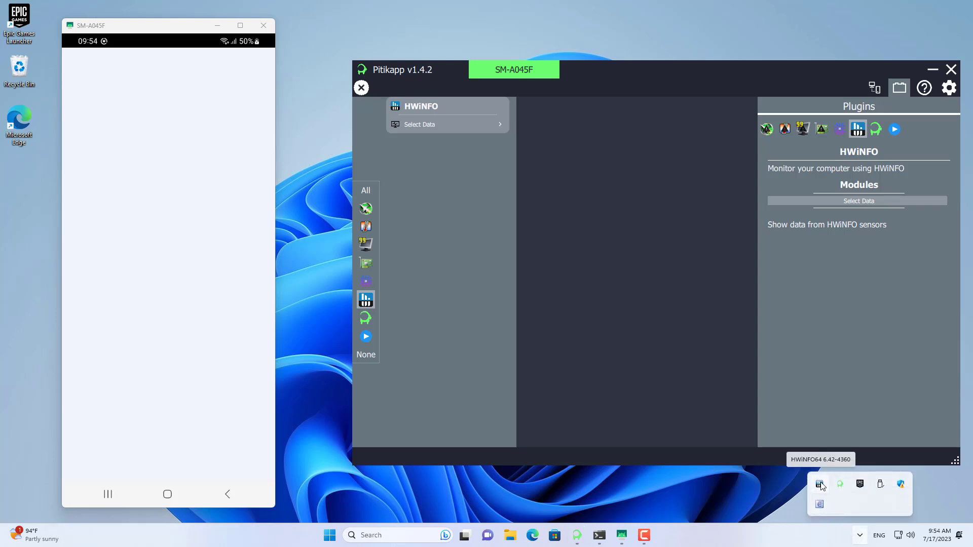
left_click(731, 487)
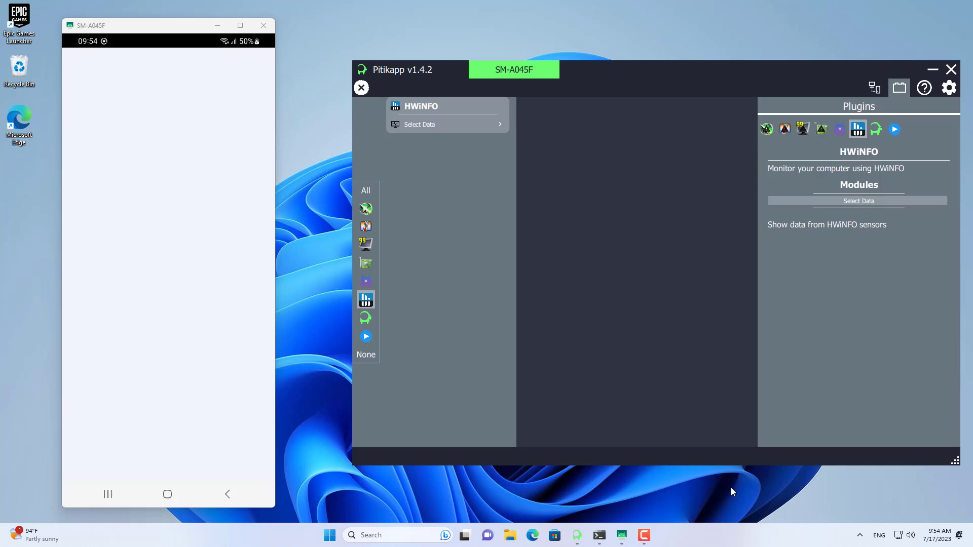
- Set the widget's data to the Intel Core i3-9100 CPU [#0] Total CPU Usage
left_click(476, 126)
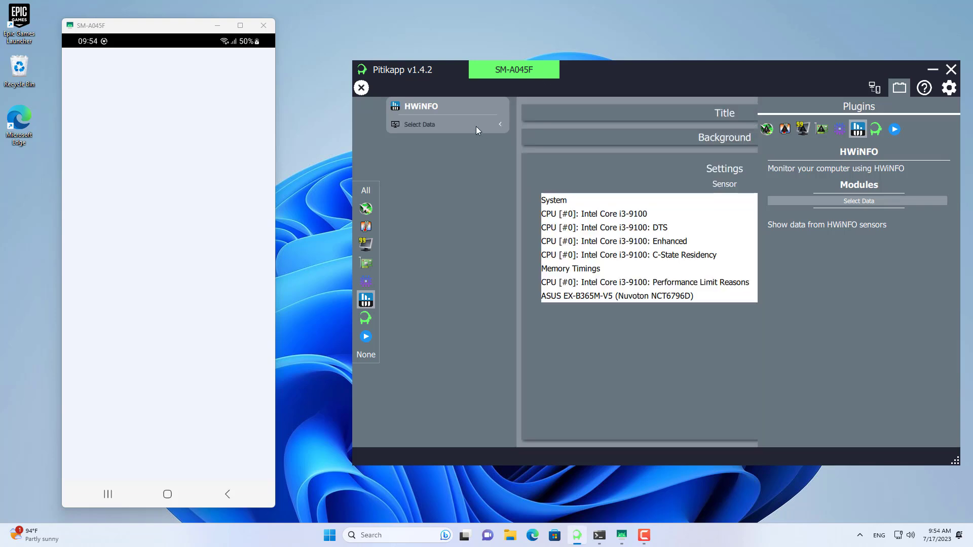
left_click(899, 88)
left_click(608, 199)
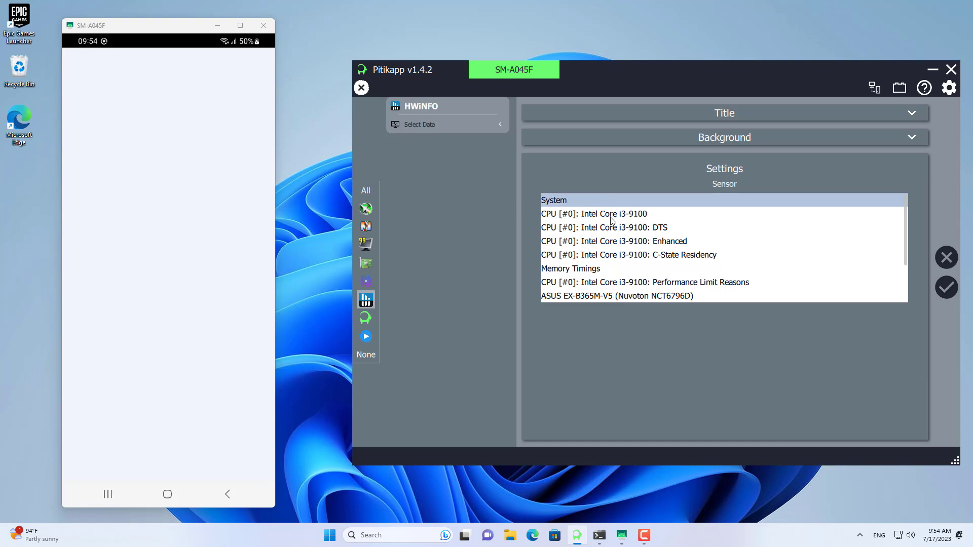
left_click(611, 217)
scroll(628, 262, "down", 5)
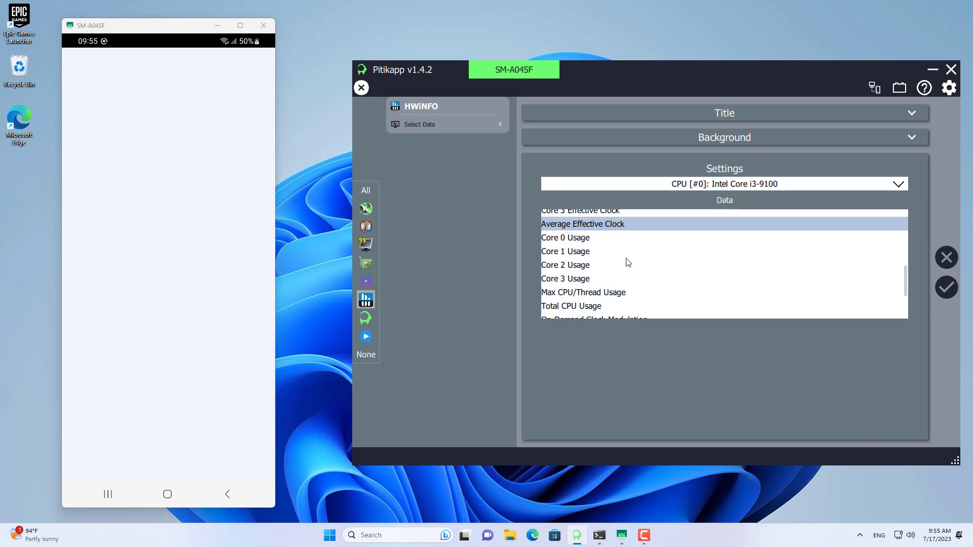
scroll(628, 262, "down", 2)
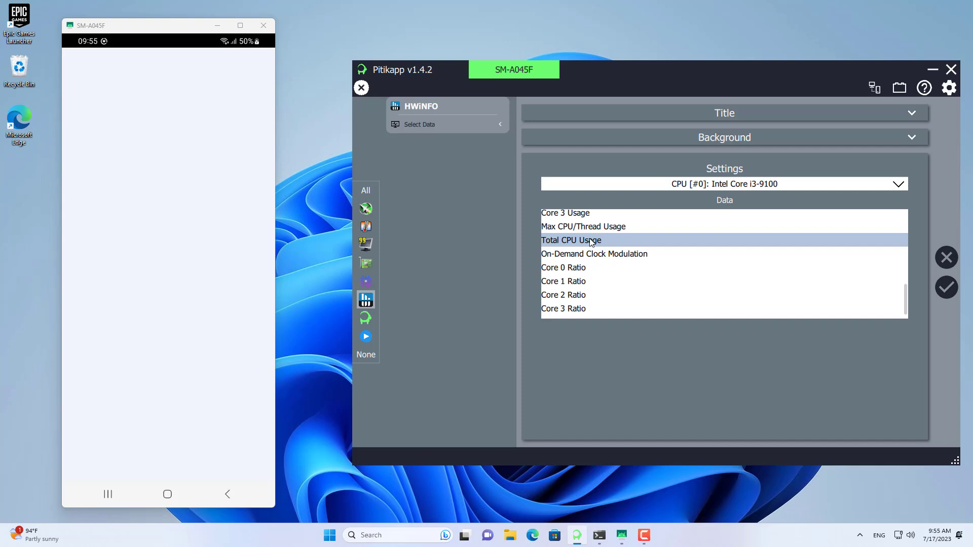
left_click(591, 241)
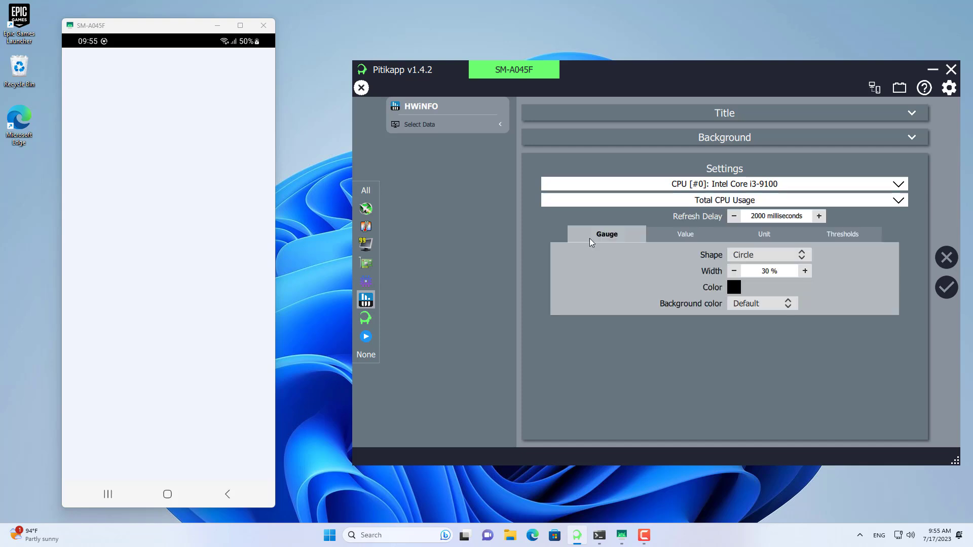
- Colour the gauge pink, title it 'CPU usage', and save the widget
left_click(734, 288)
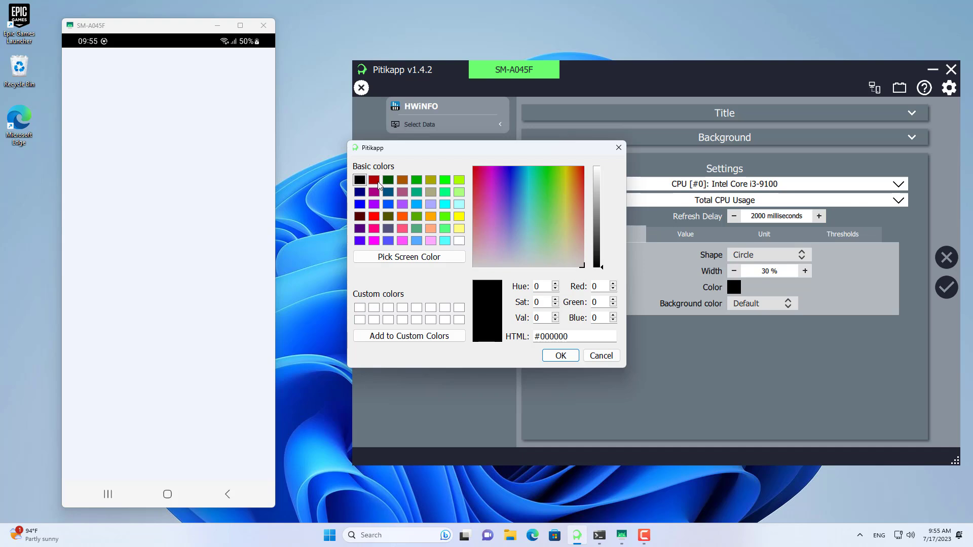
left_click(374, 229)
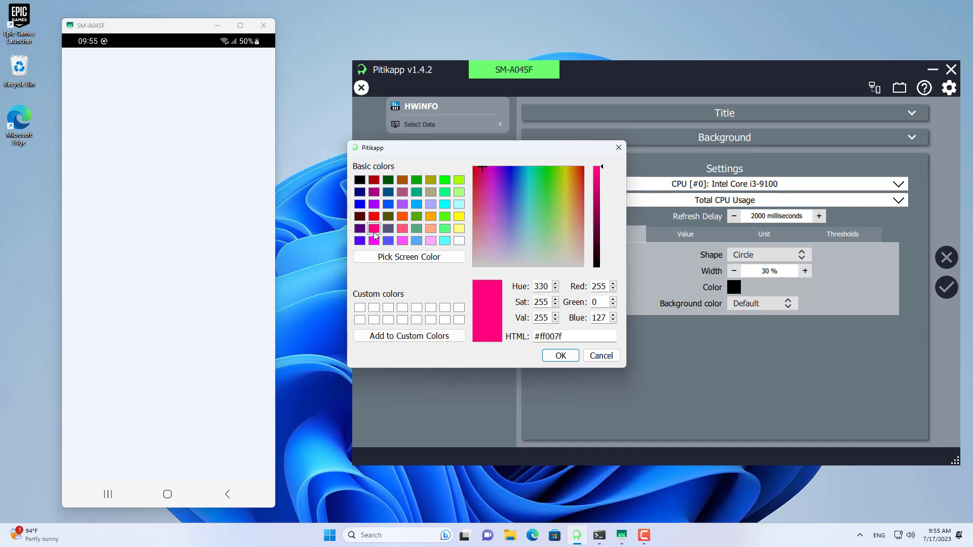
left_click(561, 356)
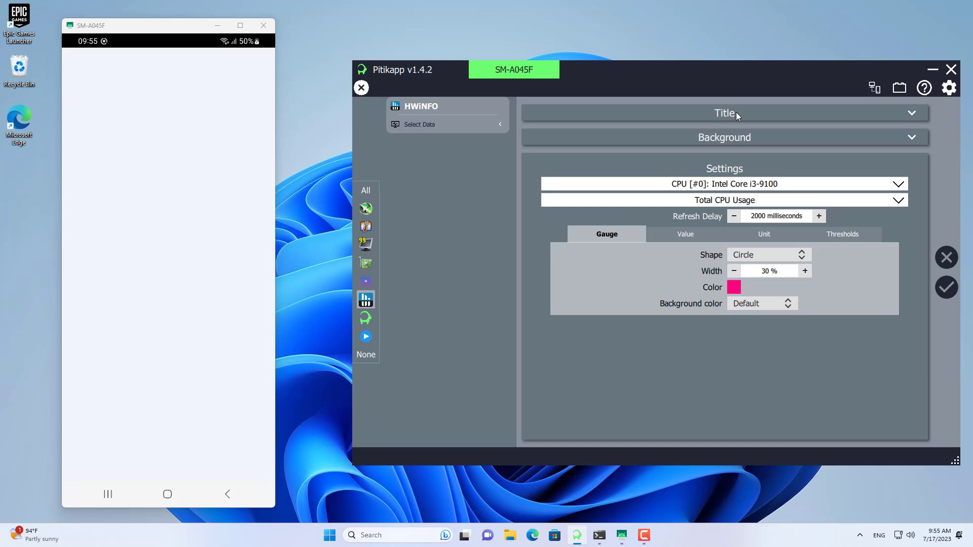
left_click(736, 111)
left_click(736, 132)
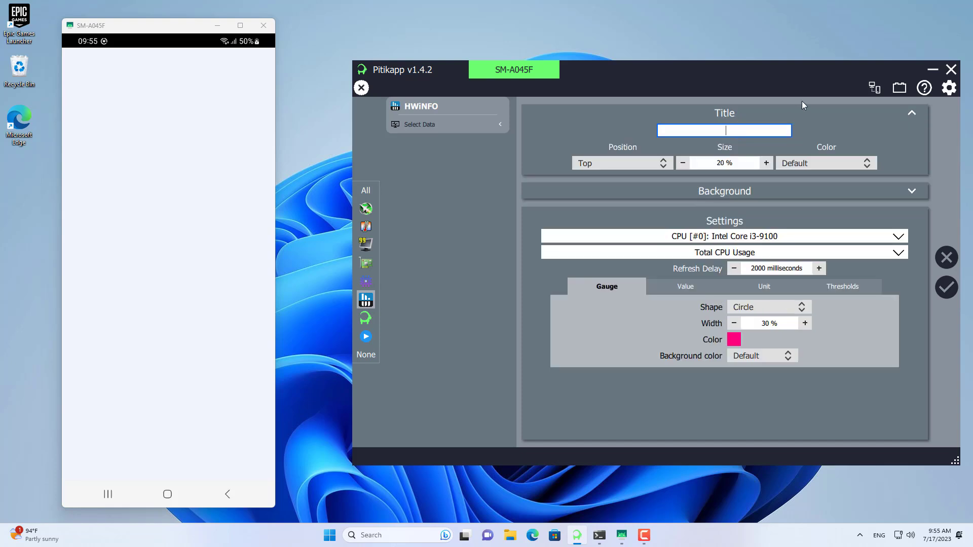
type("CPU usage")
left_click(946, 288)
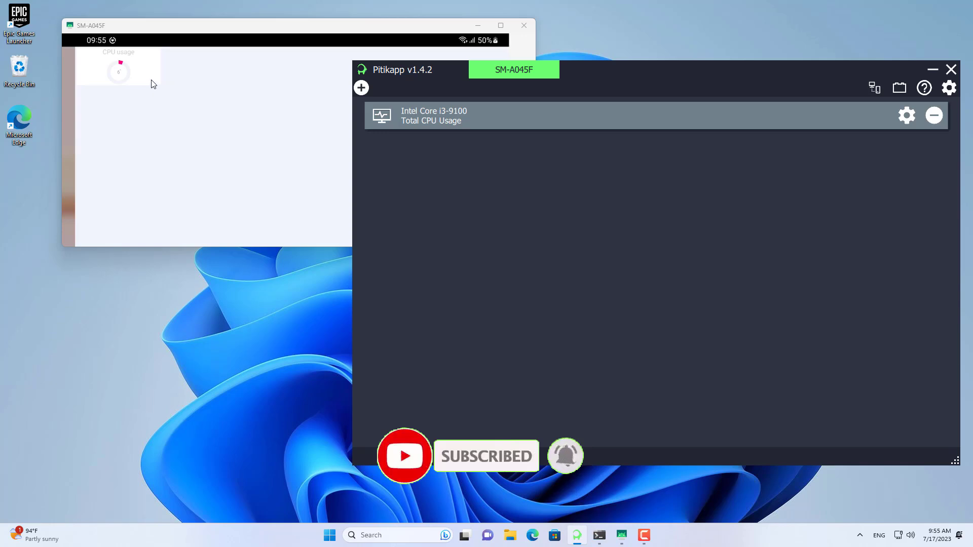
- Bring the phone mirror forward and long-press the CPU usage gauge to show its resize handles
left_click(153, 84)
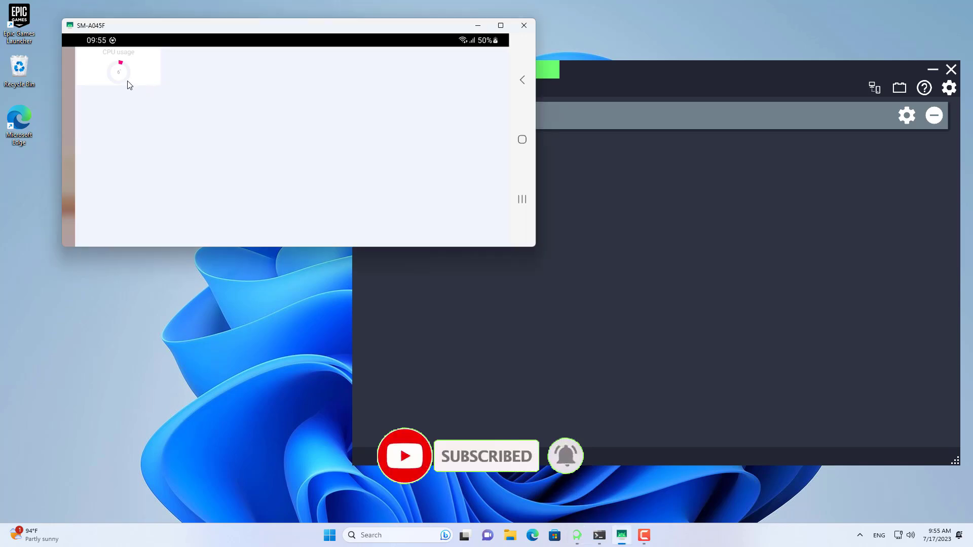
left_click_drag(130, 85, 183, 111)
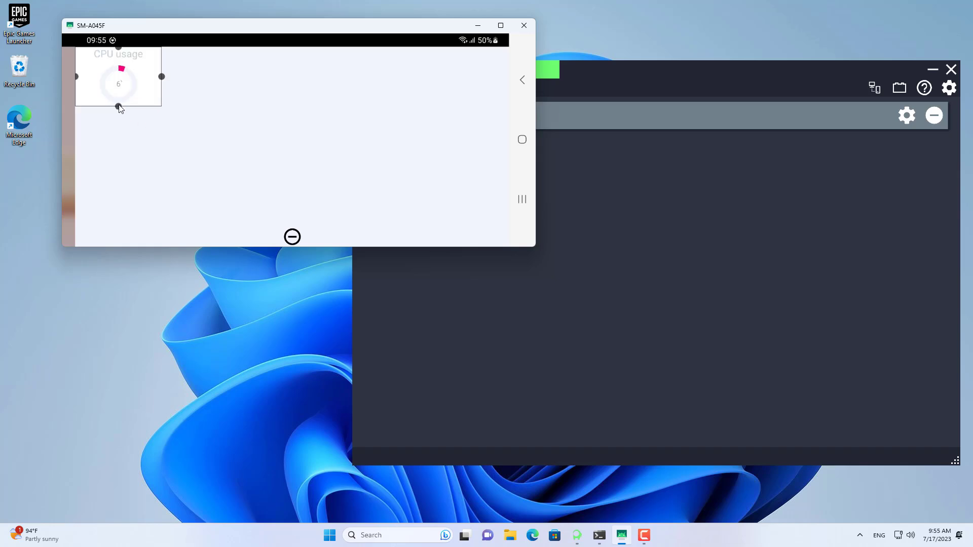
- Exit edit mode and turn on the phone app's Use dark theme and Fullscreen settings
left_click(275, 91)
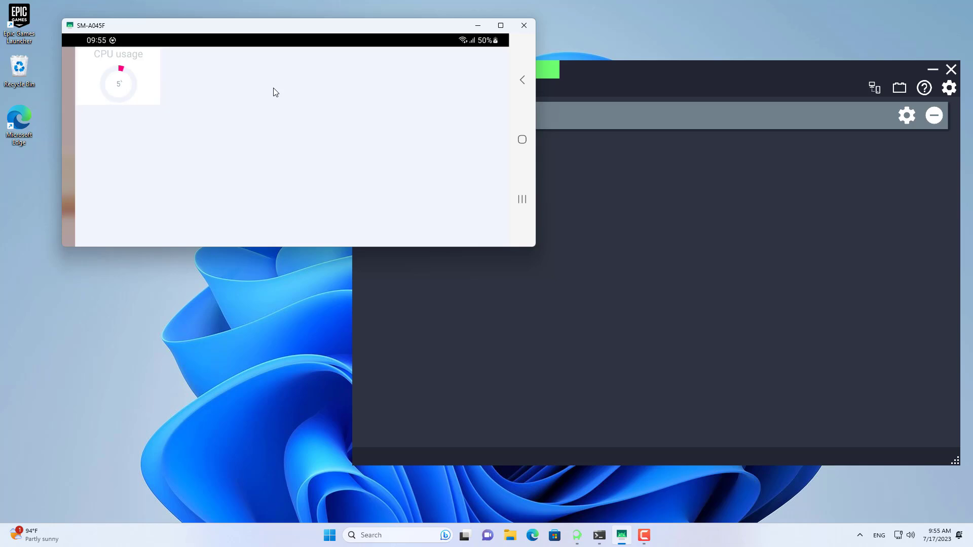
left_click(275, 92)
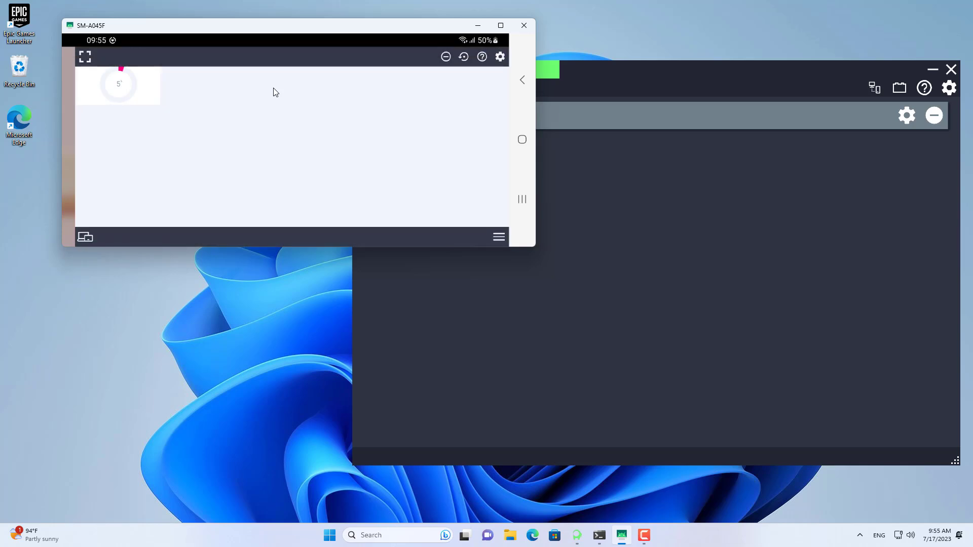
left_click(500, 57)
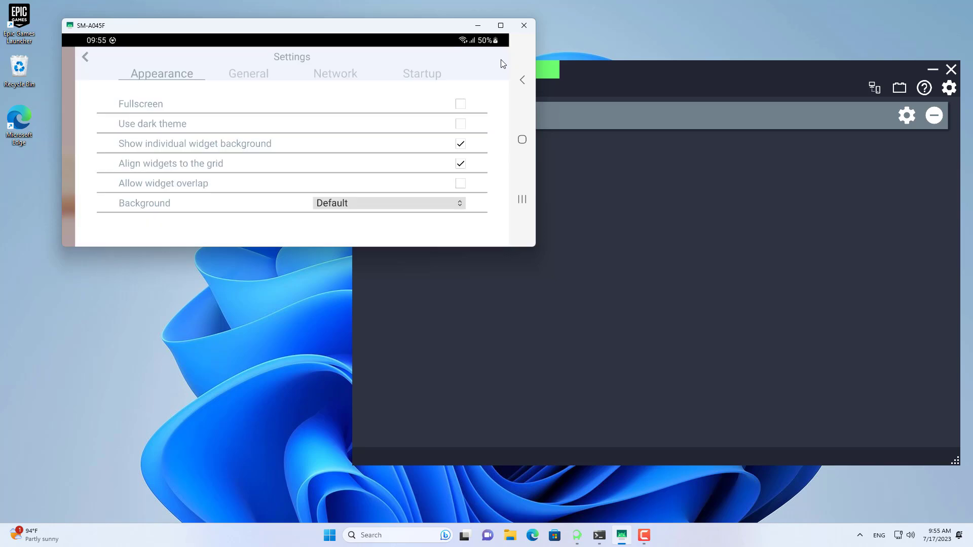
left_click(461, 125)
left_click(461, 105)
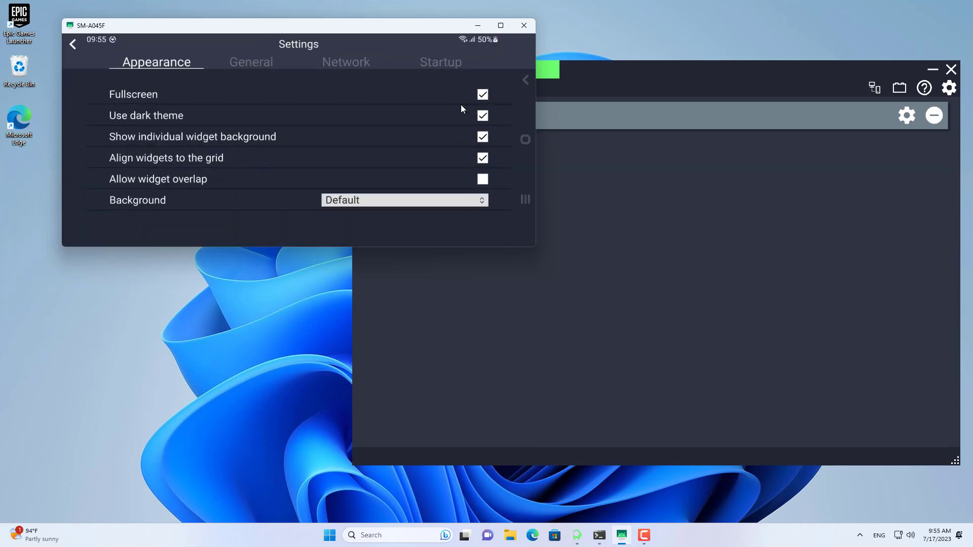
left_click(72, 45)
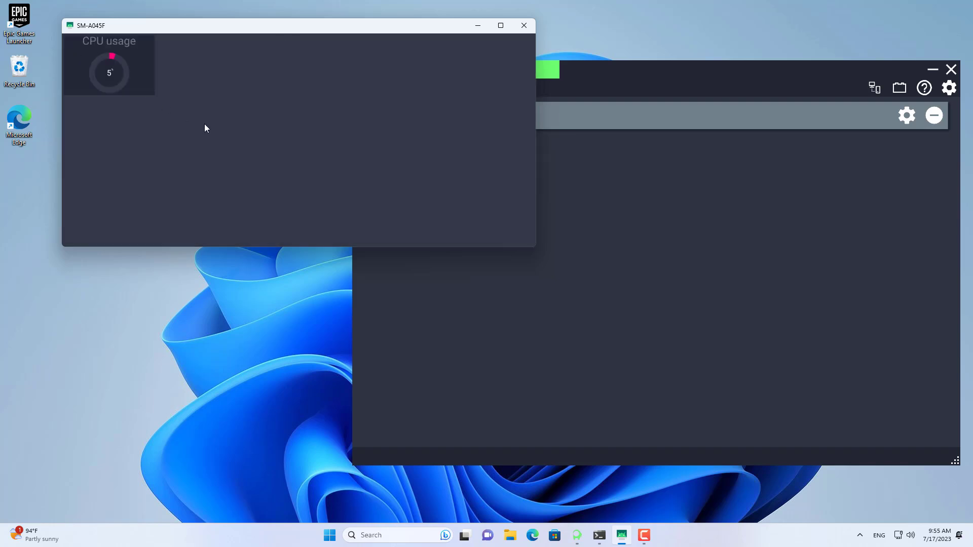
- Add another widget showing the KingDian S280 drive's Read Rate
left_click(616, 208)
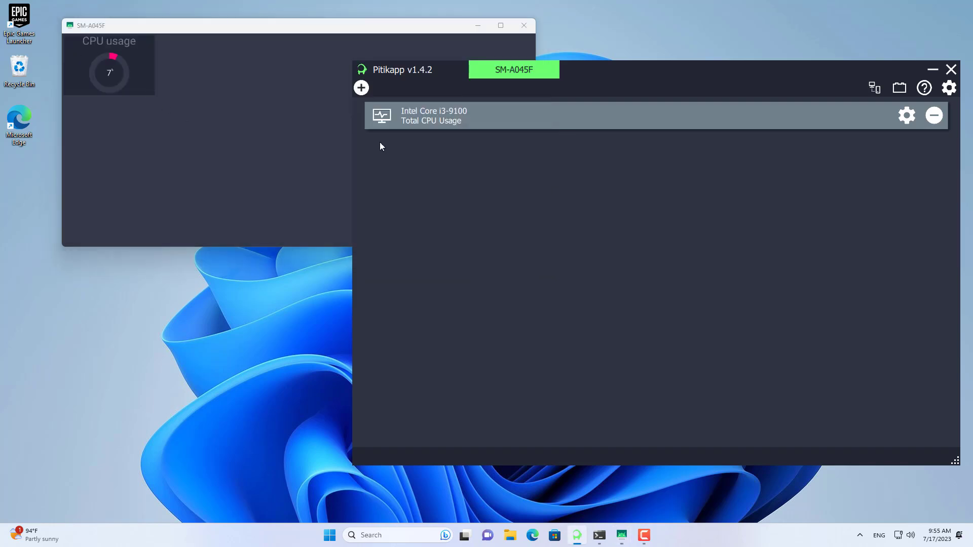
left_click(362, 87)
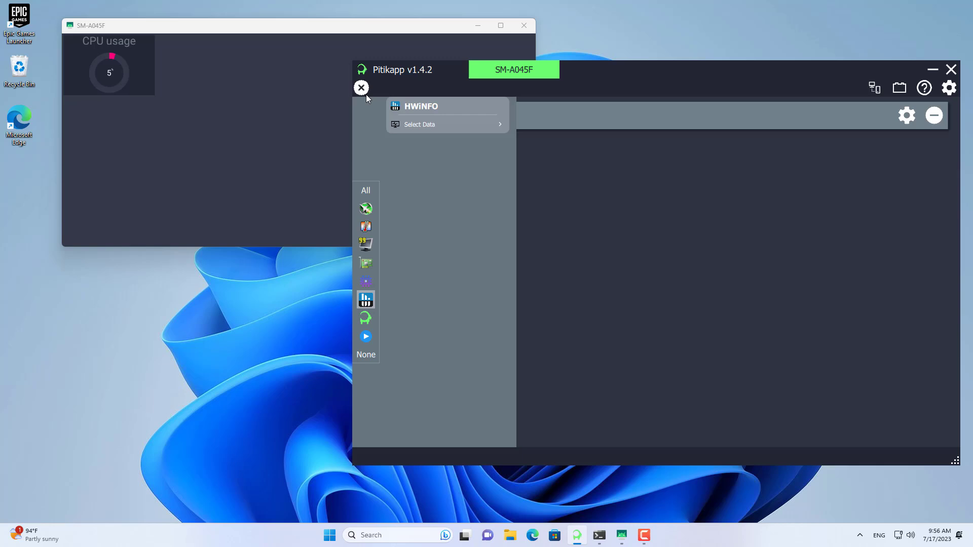
left_click(450, 125)
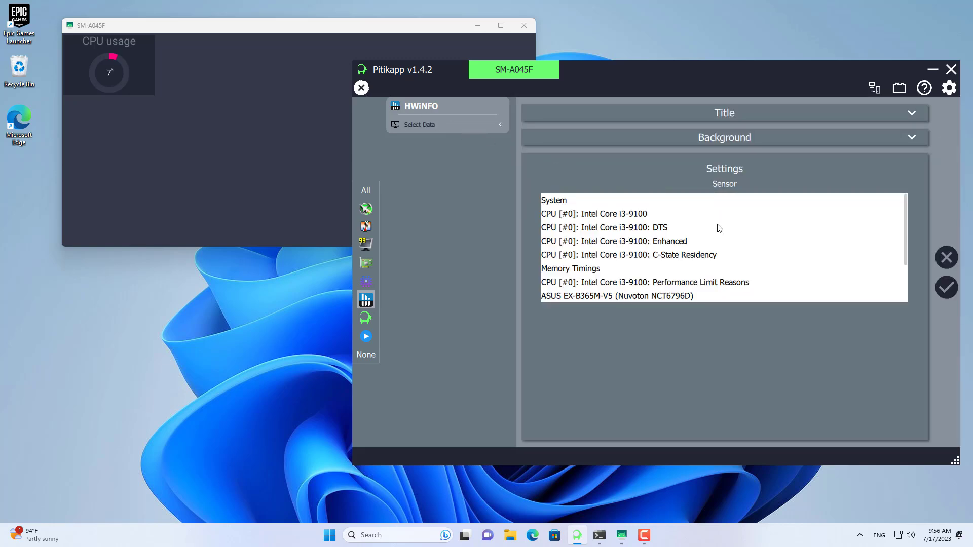
scroll(720, 235, "down", 2)
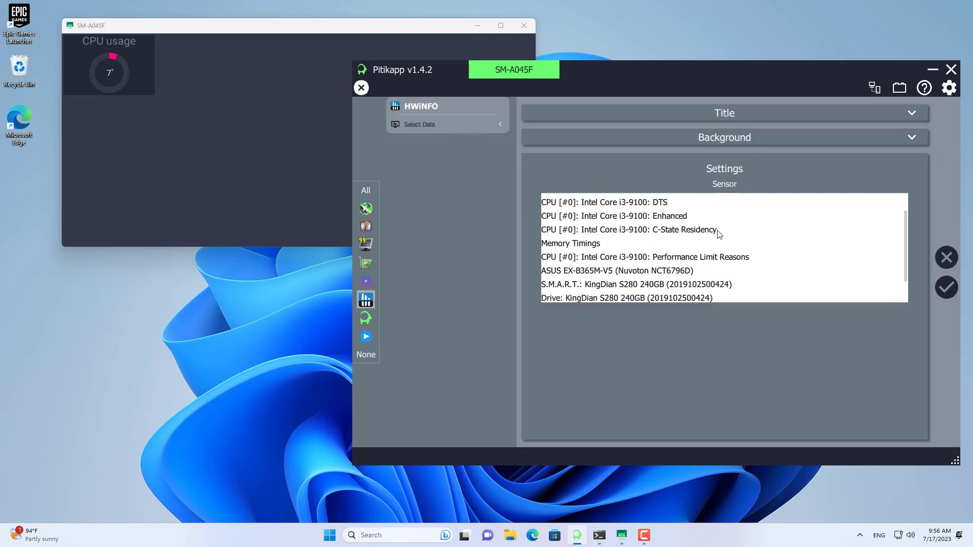
left_click(669, 270)
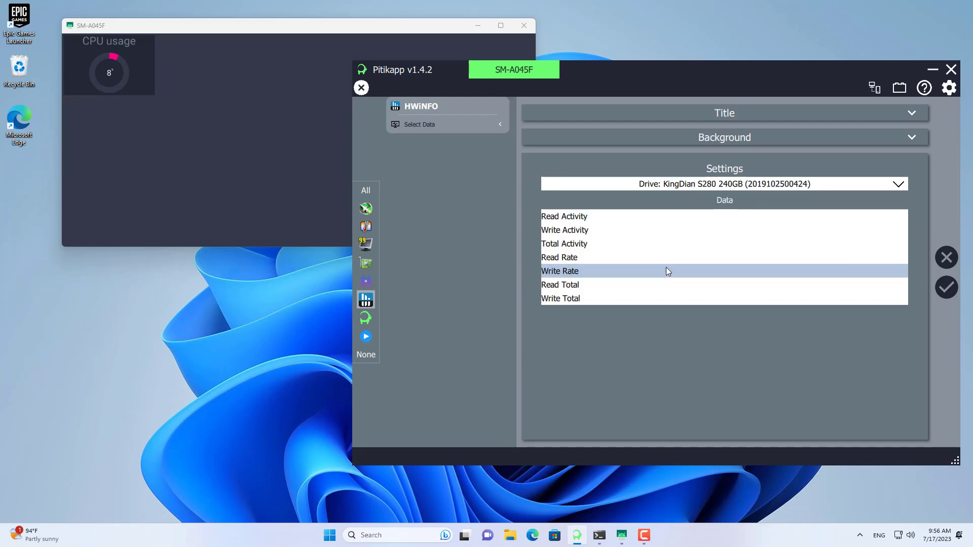
left_click(629, 256)
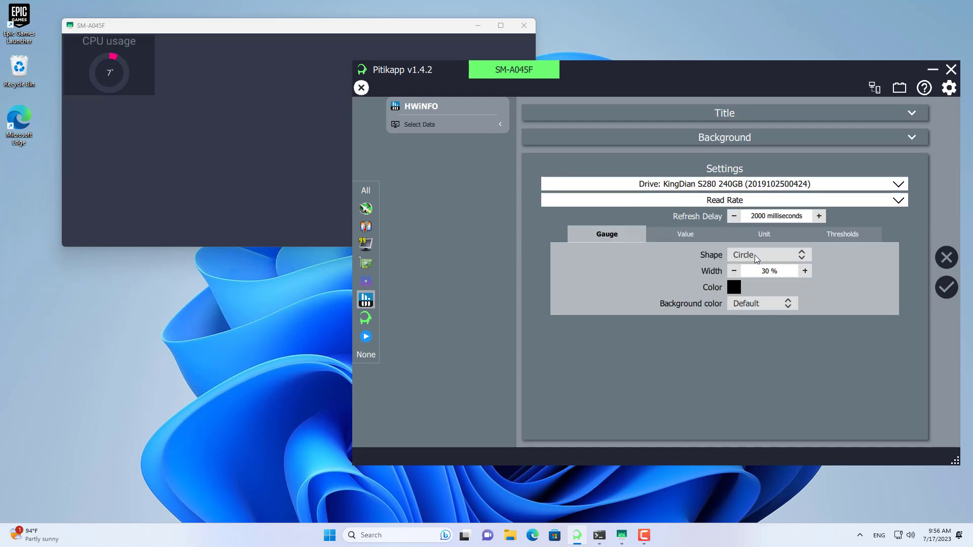
- Colour the gauge bright green, title it 'SSD Read', and save it
left_click(735, 287)
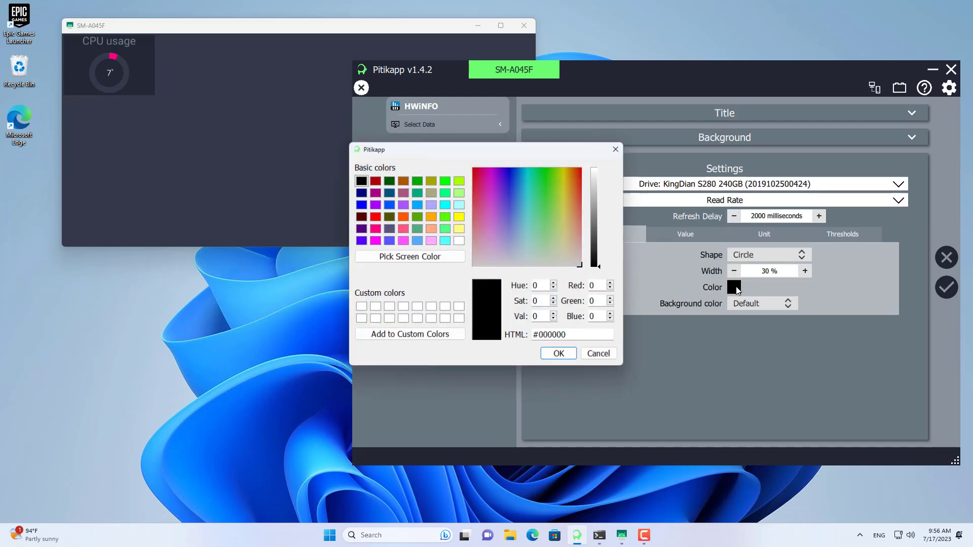
left_click(446, 181)
left_click(562, 356)
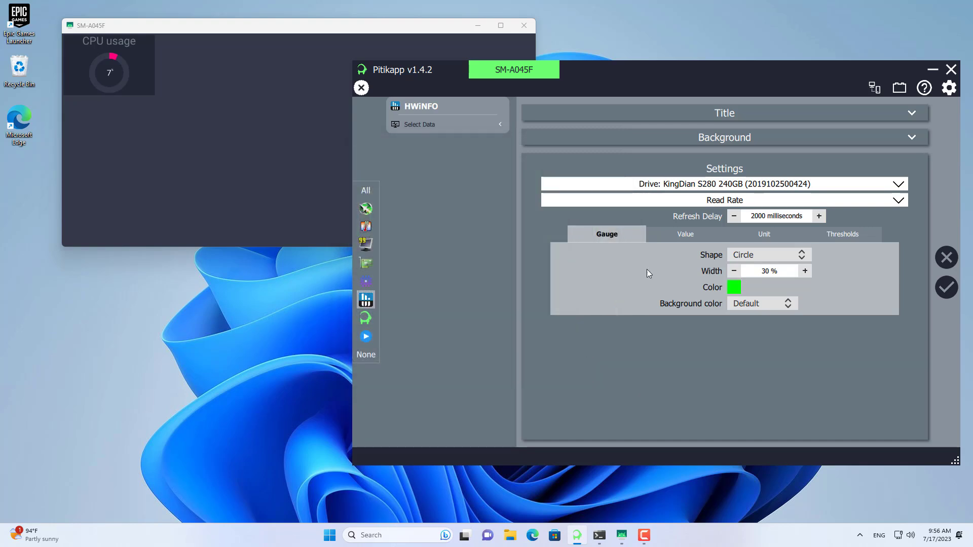
left_click(759, 114)
left_click(727, 135)
type("SSD Read")
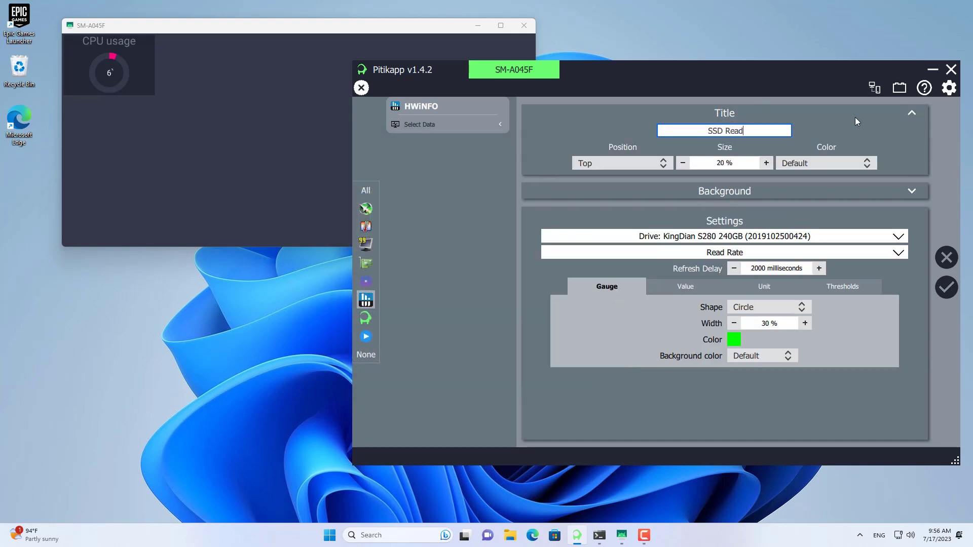
left_click(946, 287)
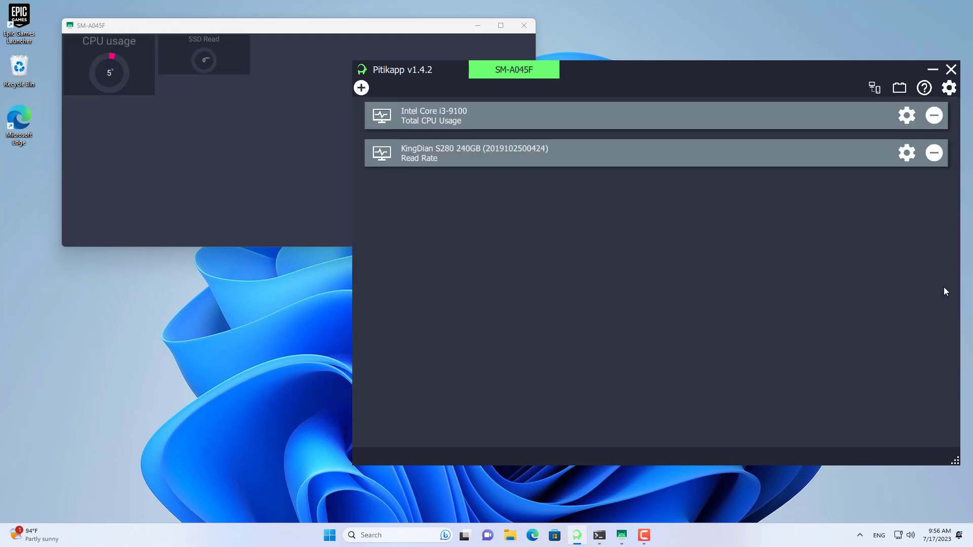
- Add a gauge for the KingDian drive's Write Rate, coloured pink and titled SSD Write
left_click(361, 88)
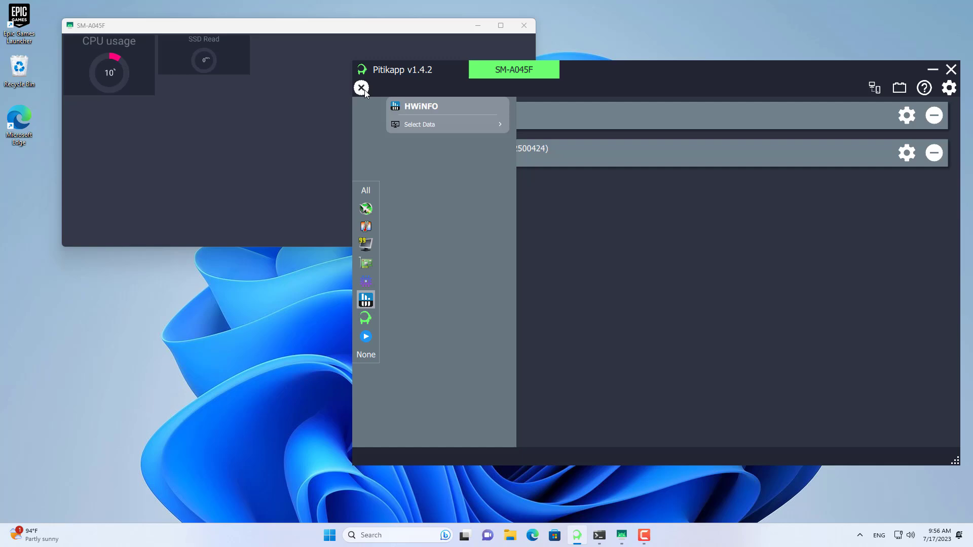
left_click(450, 127)
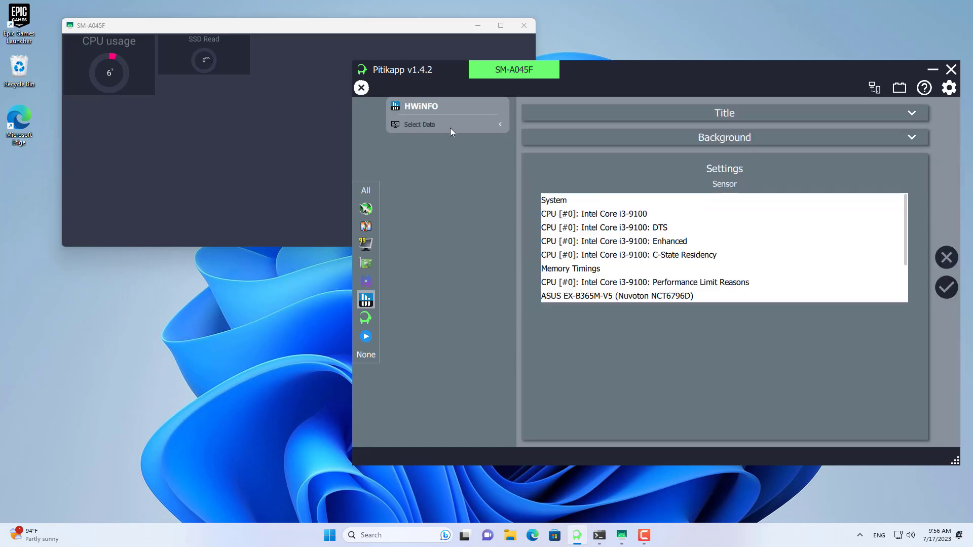
scroll(659, 281, "down", 2)
left_click(658, 273)
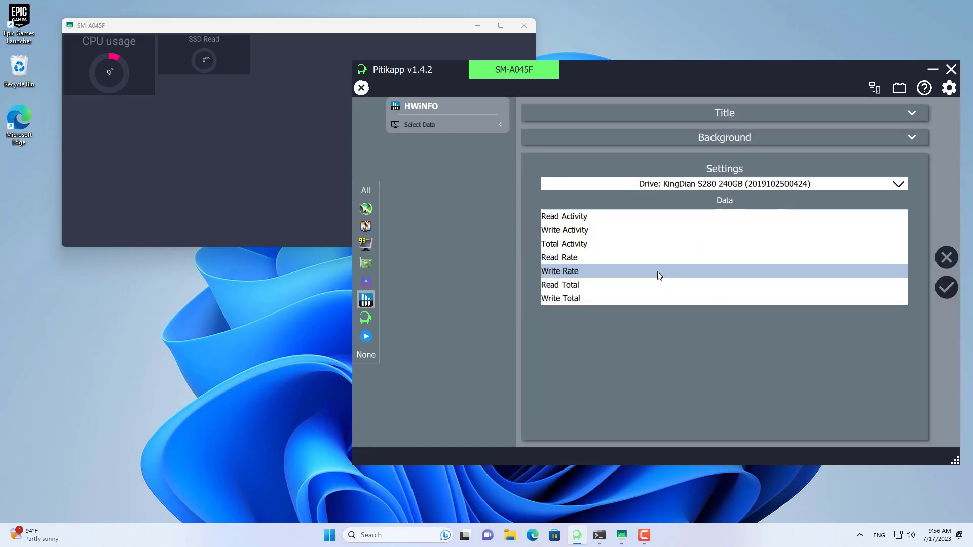
left_click(622, 272)
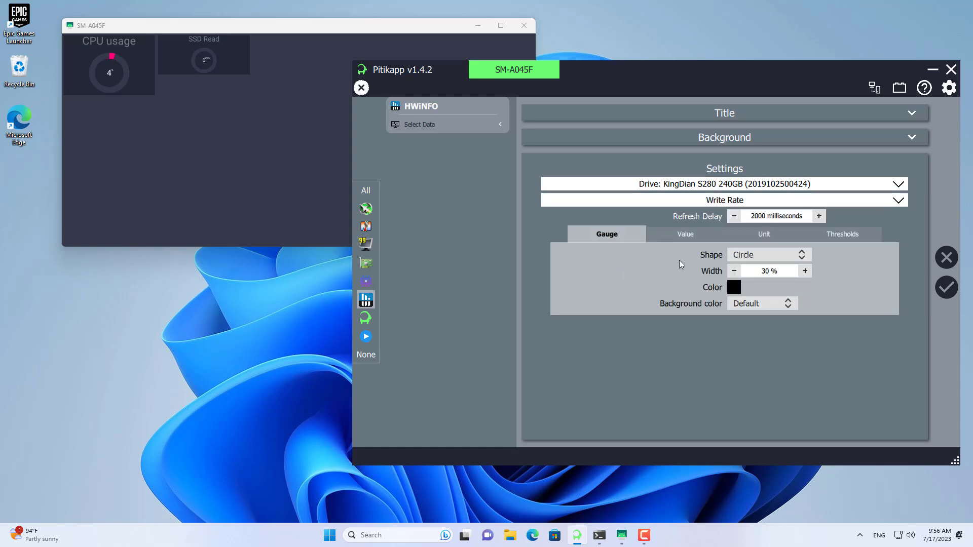
left_click(734, 287)
left_click(430, 241)
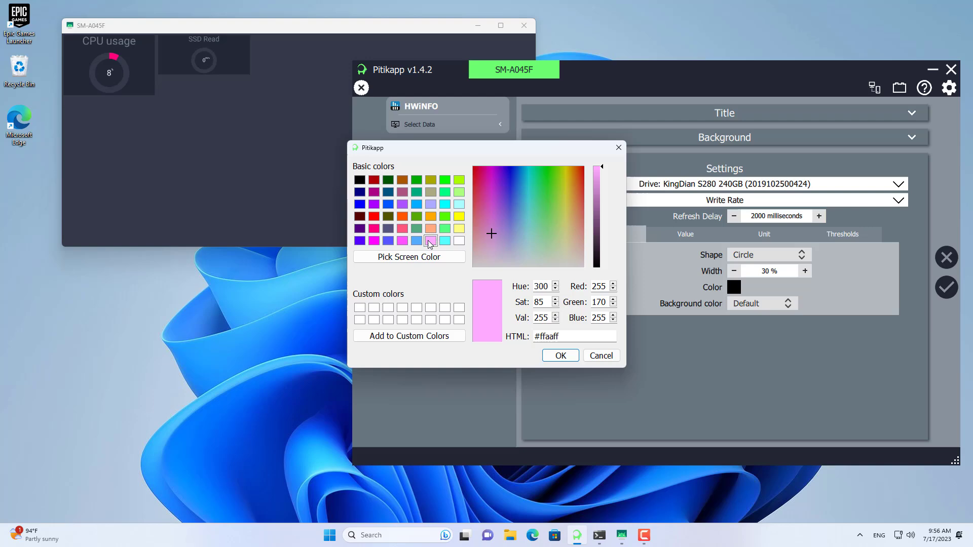
left_click(558, 356)
left_click(729, 117)
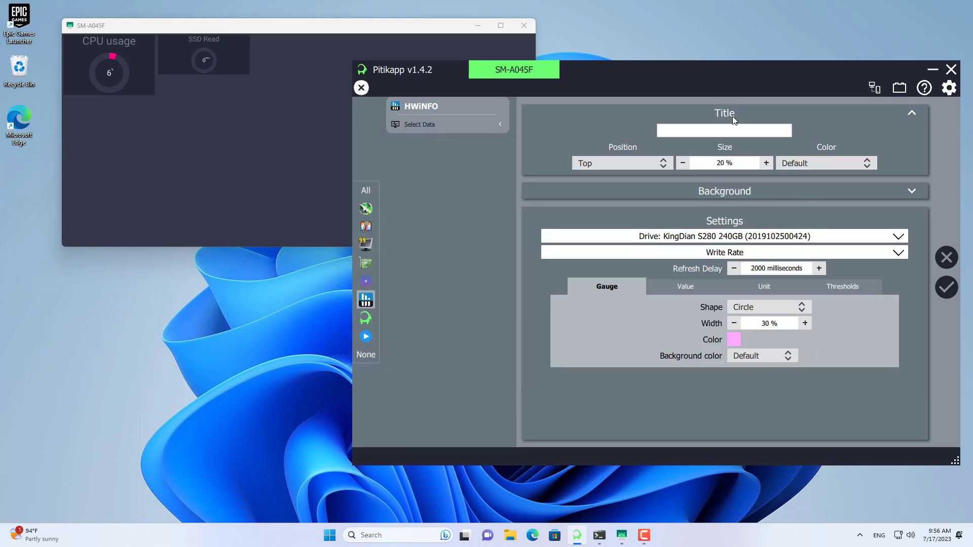
left_click(951, 287)
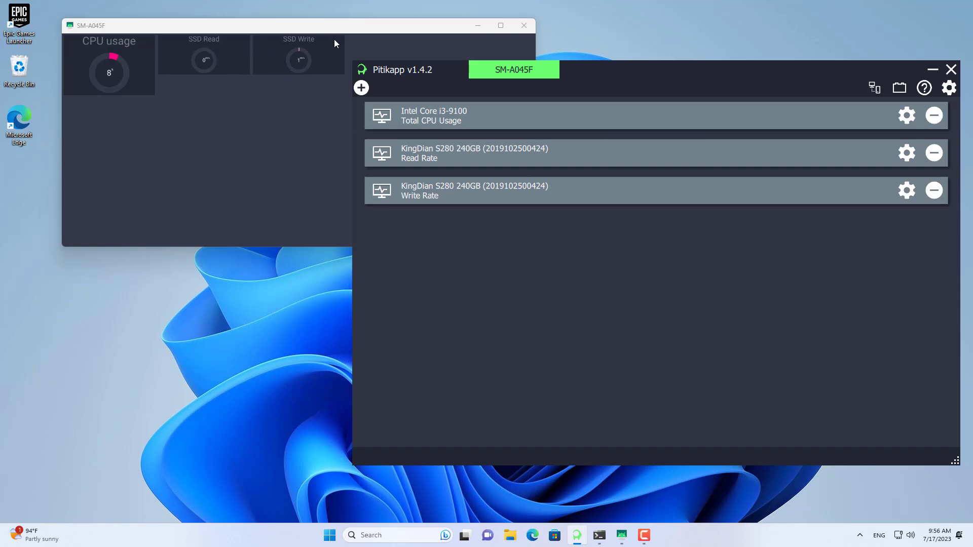
- Start a new widget using the RealTek network adapter as its HWiNFO sensor
left_click(361, 88)
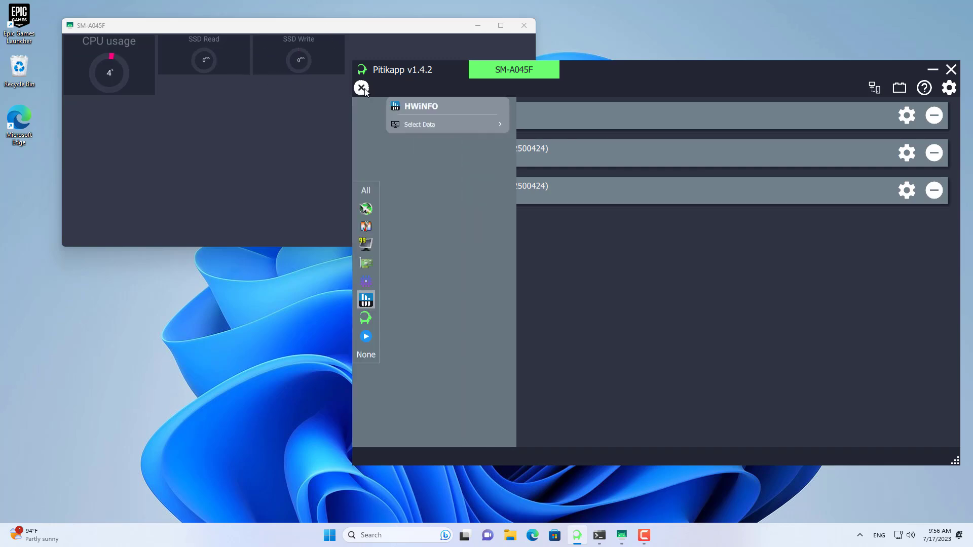
left_click(440, 123)
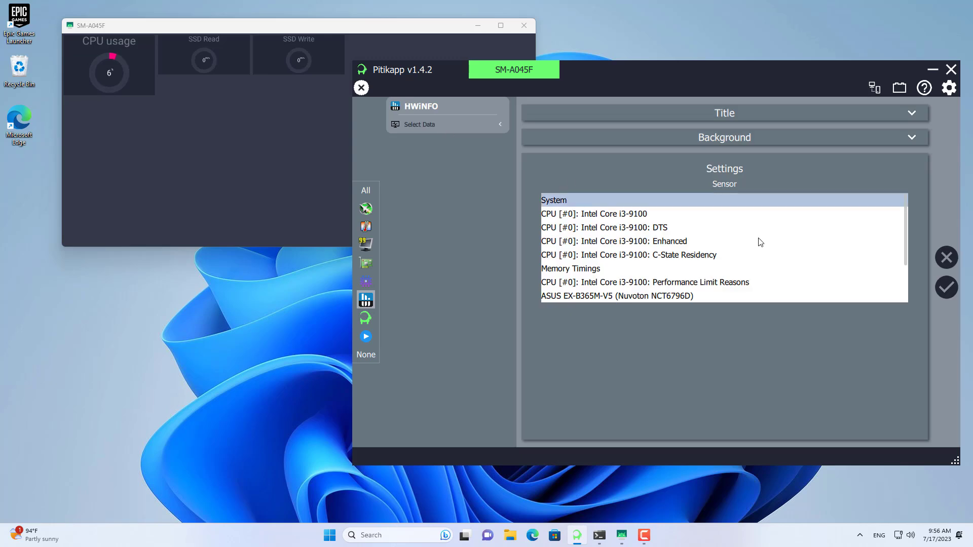
scroll(761, 242, "down", 2)
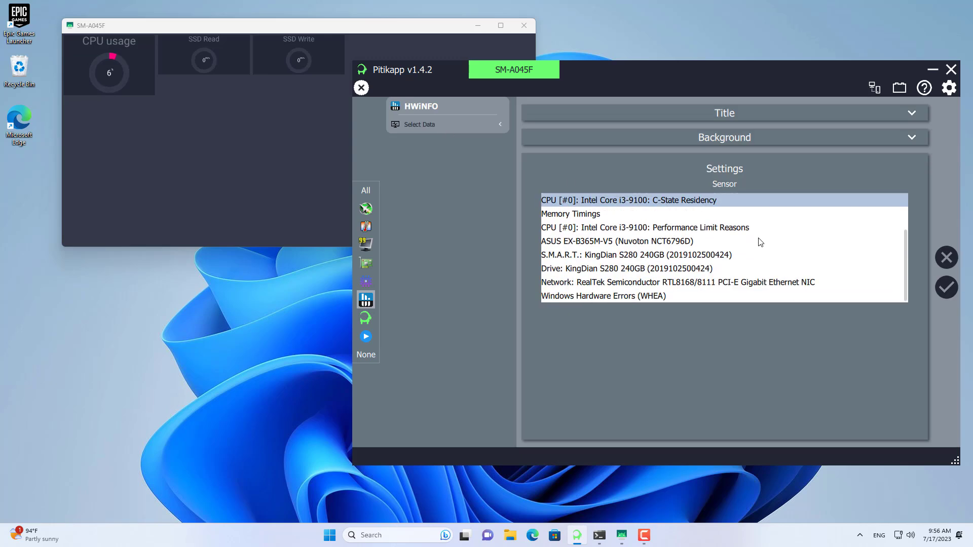
left_click(691, 283)
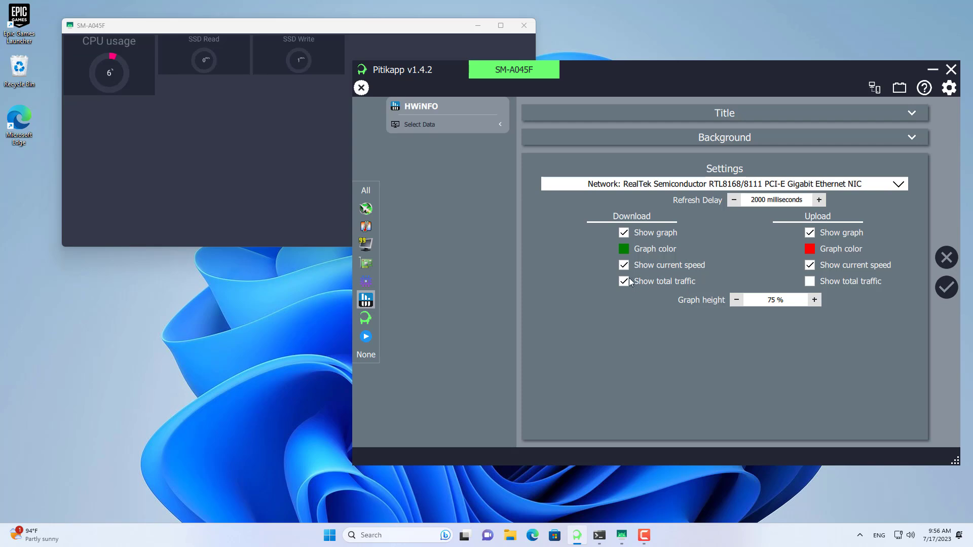
- Title the widget 'Network', add it, and check it on the phone dashboard
left_click(742, 113)
left_click(732, 135)
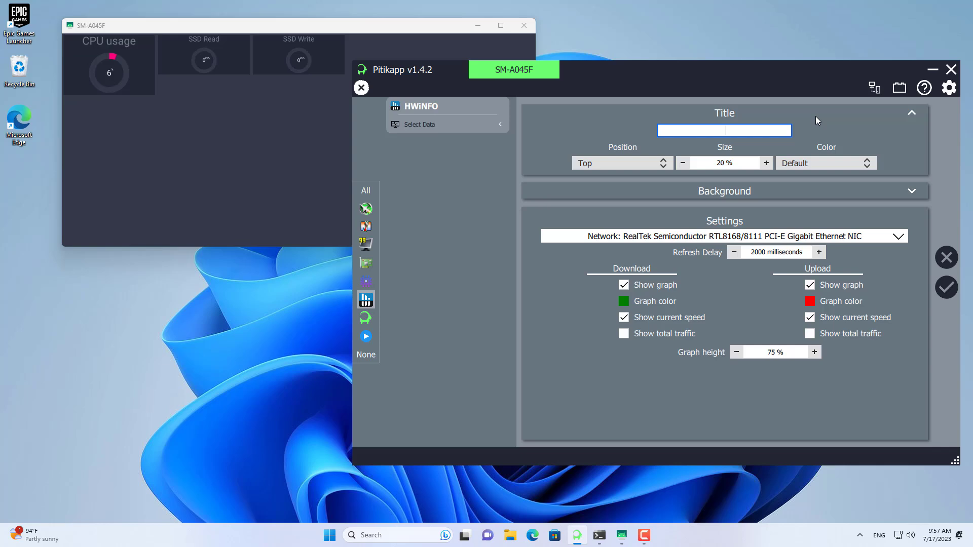
type("Network")
left_click(945, 289)
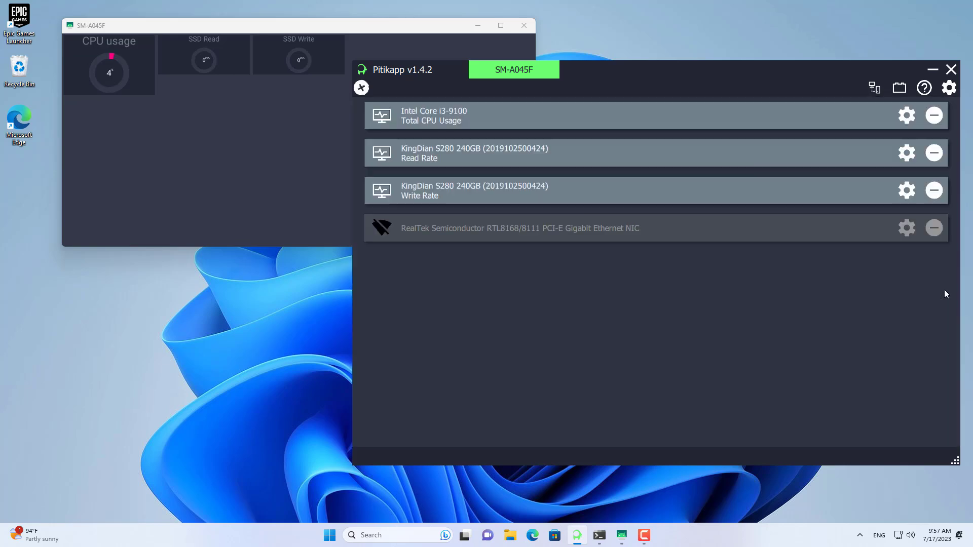
left_click(407, 27)
left_click(610, 287)
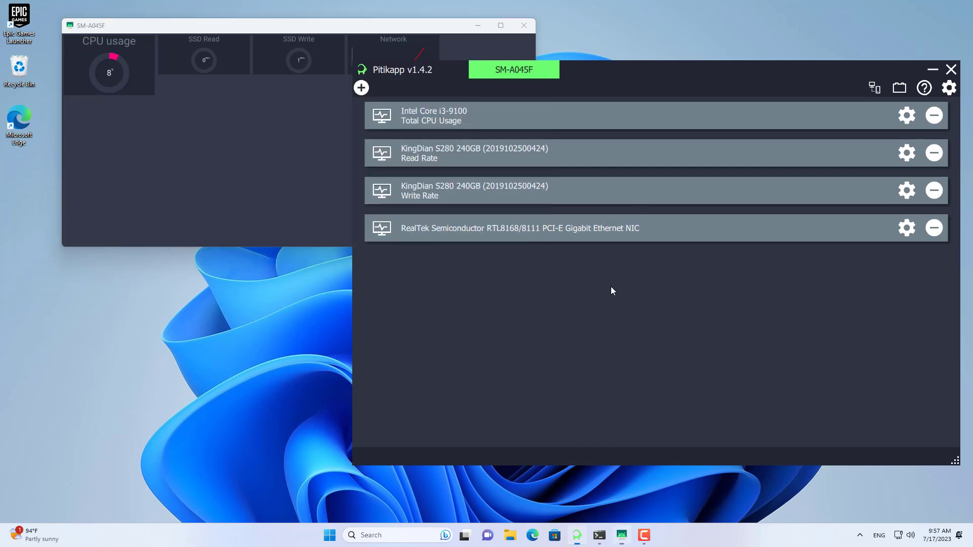
- Add a System Physical Memory Load gauge coloured orange and titled MEM
left_click(362, 88)
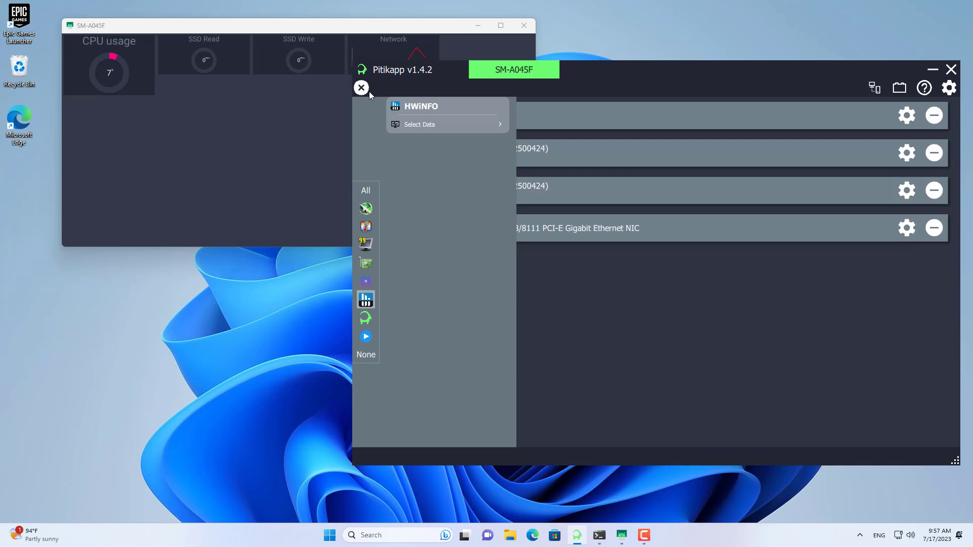
left_click(449, 125)
left_click(568, 200)
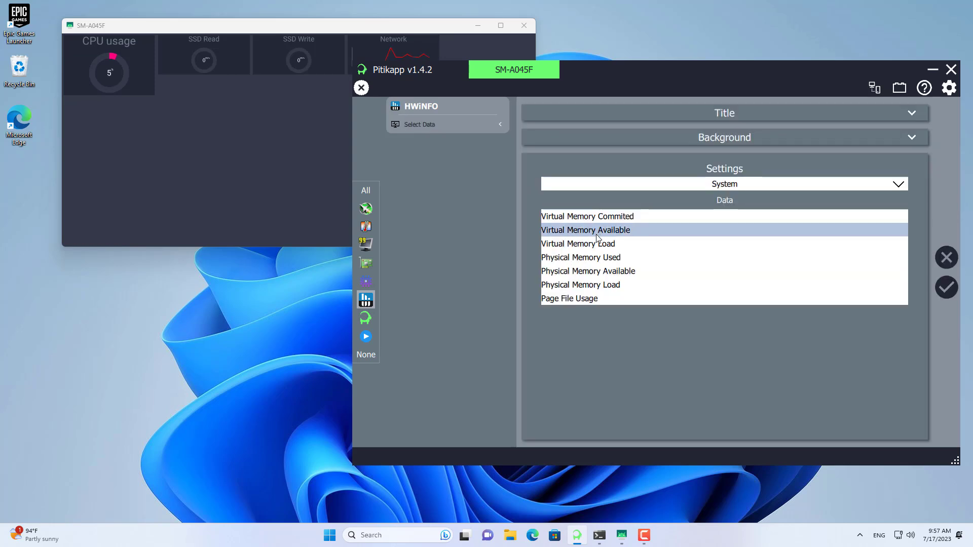
left_click(600, 286)
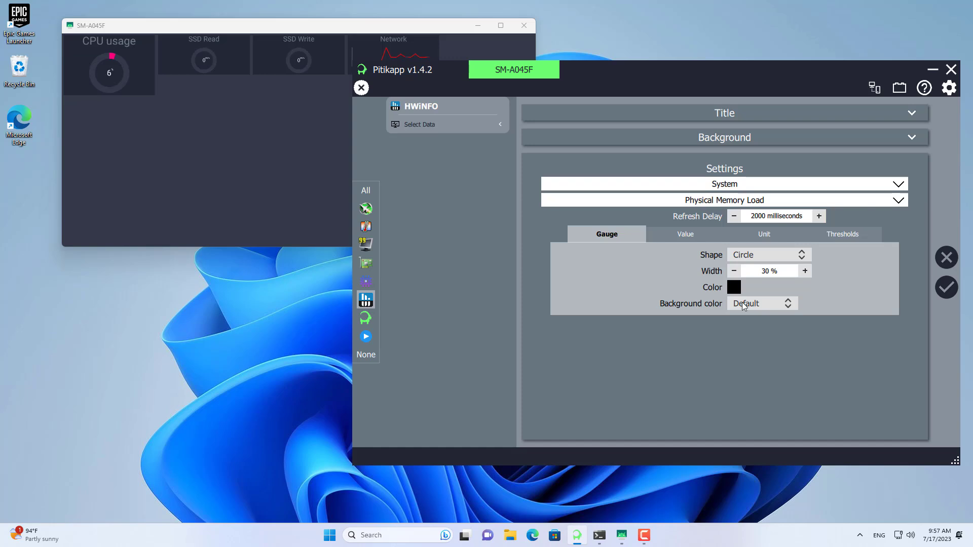
left_click(735, 289)
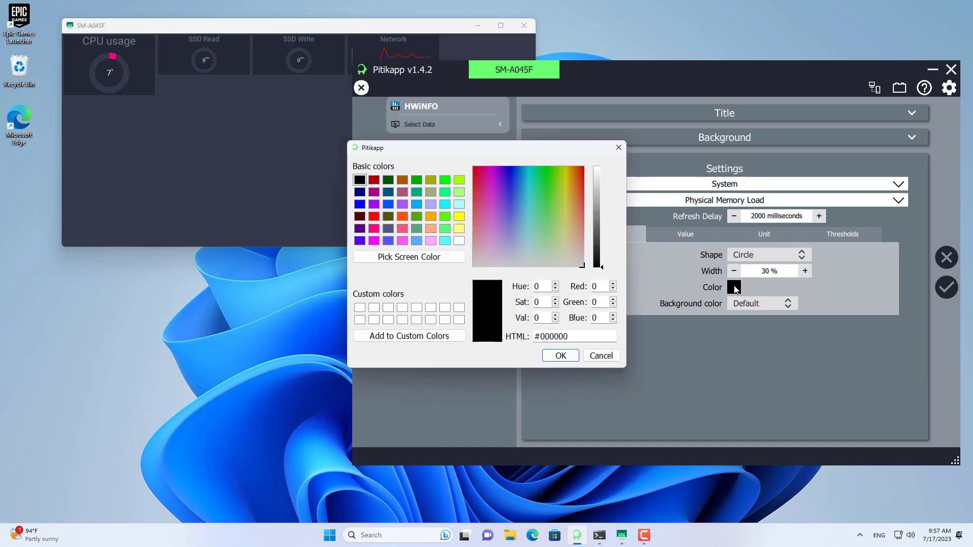
left_click(407, 217)
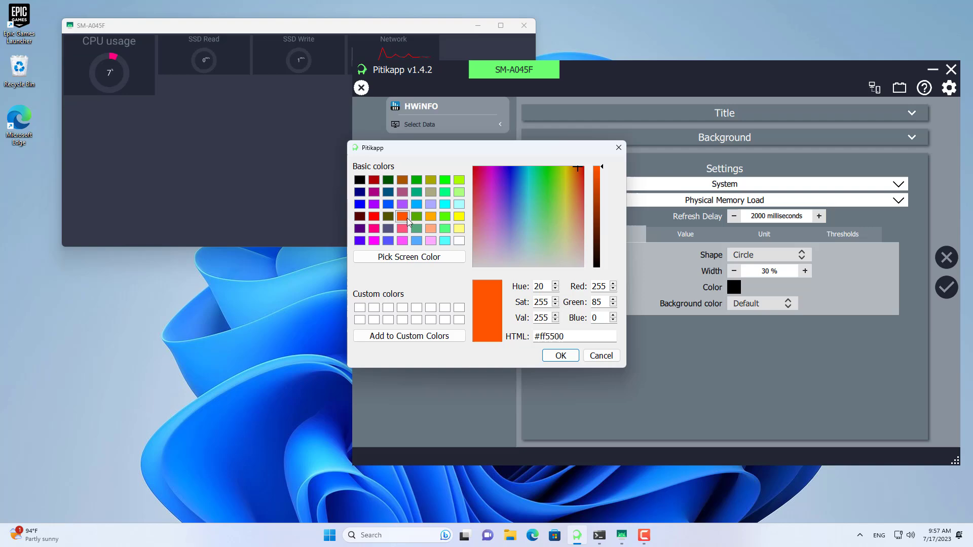
left_click(559, 356)
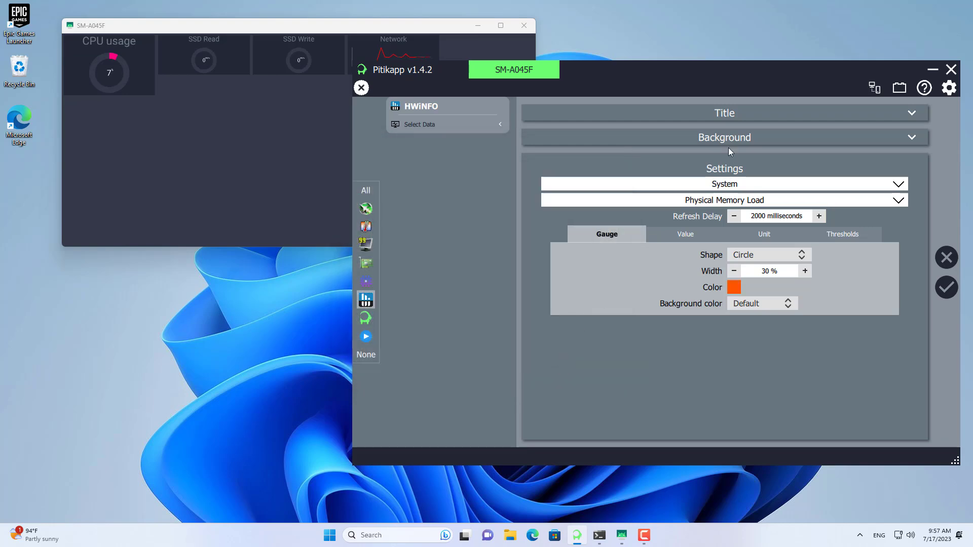
left_click(727, 114)
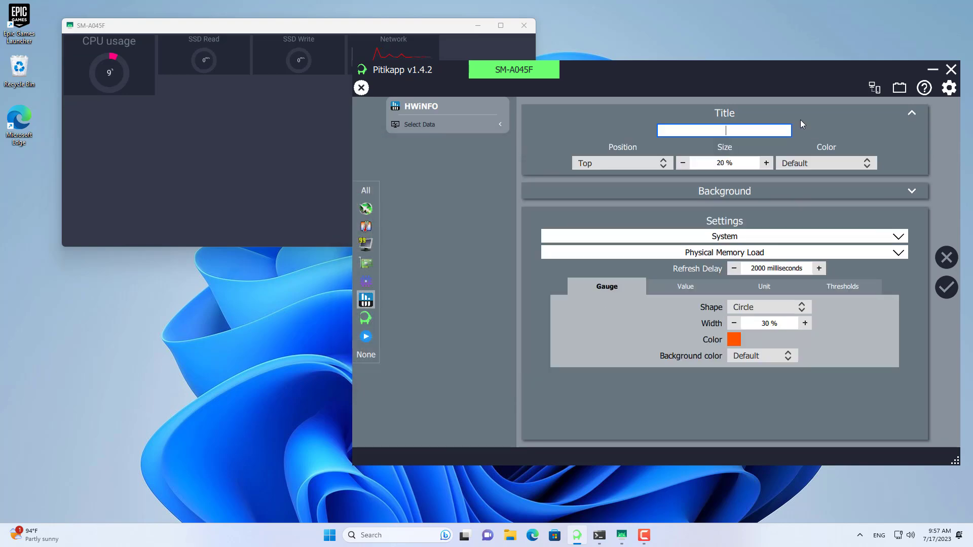
type("MEM")
left_click(946, 288)
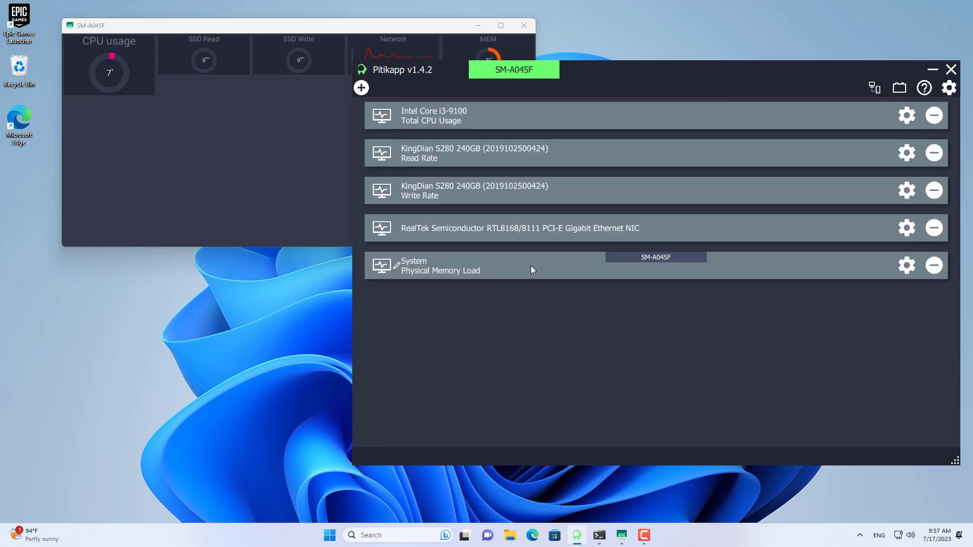
- Add the Fraps FPS module as a widget, then view the Fraps plugin information
left_click(361, 88)
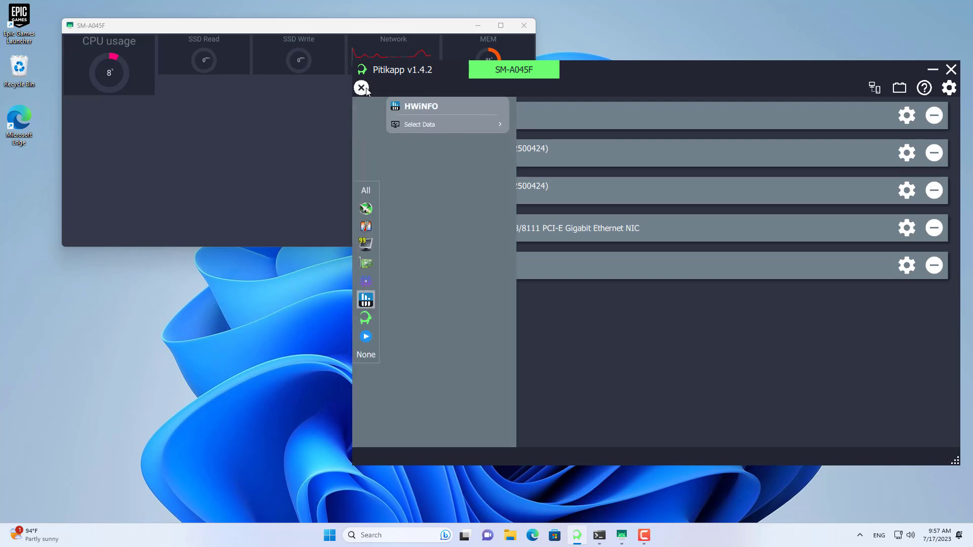
left_click(370, 247)
left_click(468, 123)
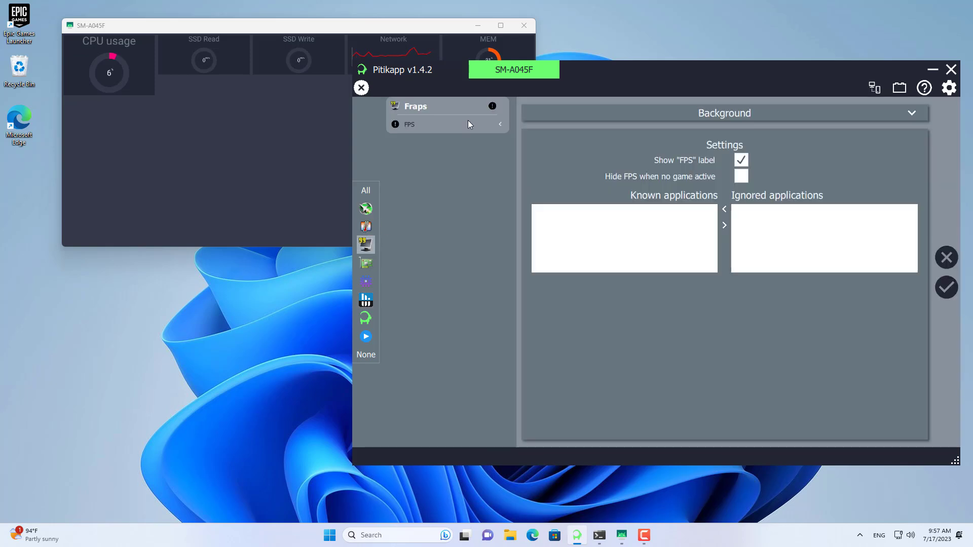
left_click(947, 288)
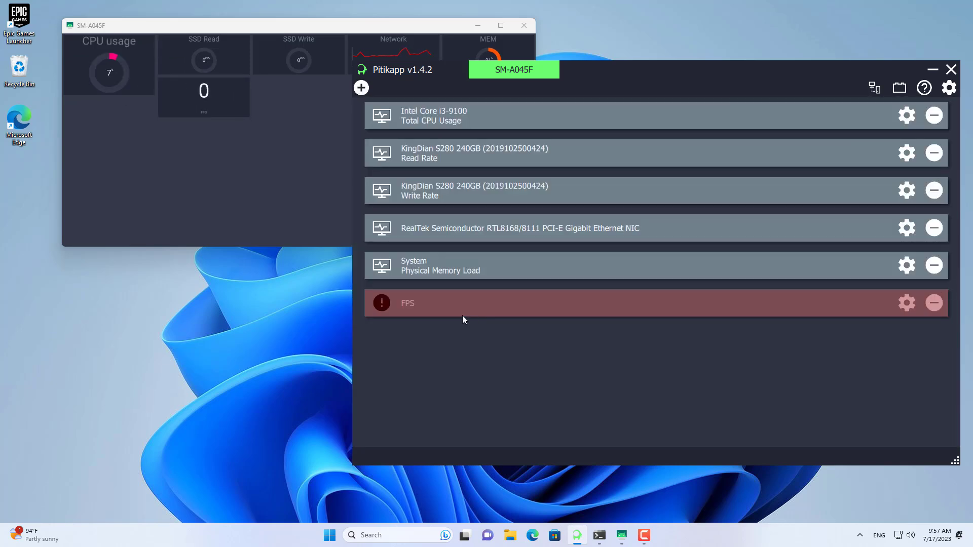
left_click(385, 306)
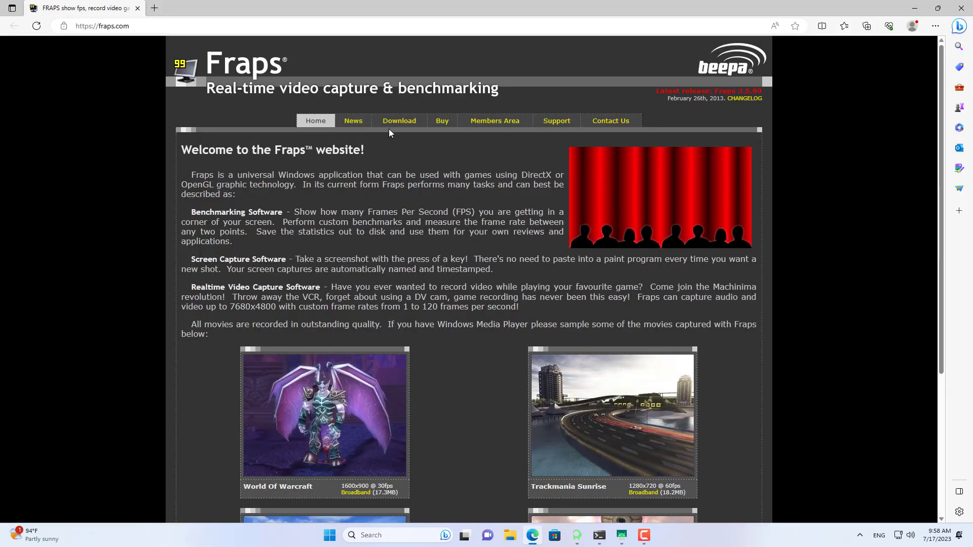
- Download Fraps 3.5.99 setup from fraps.com, run it, and close Edge
left_click(396, 124)
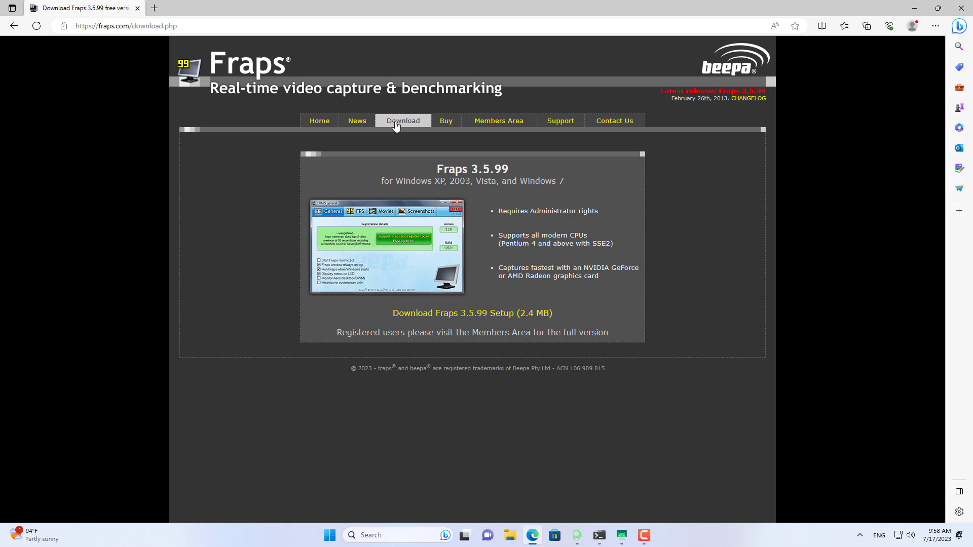
left_click(467, 314)
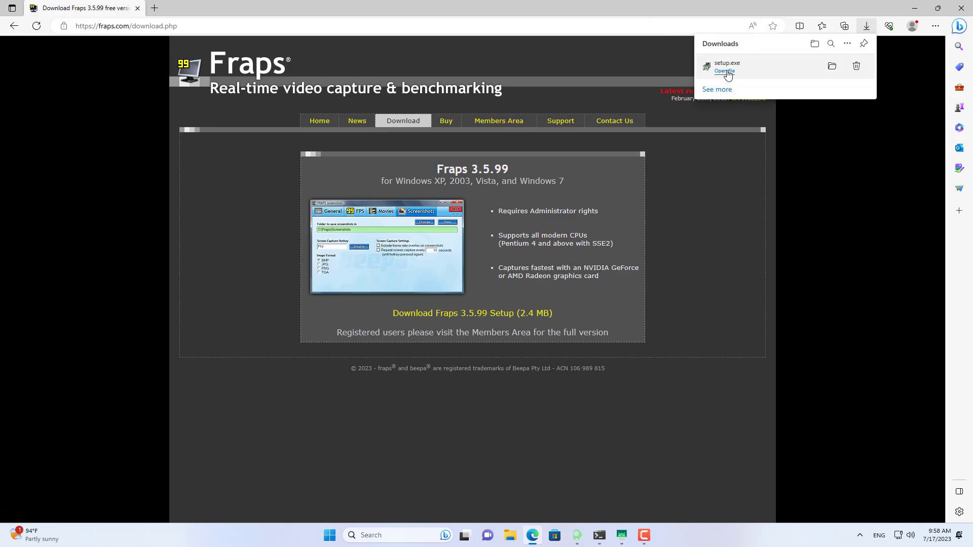
left_click(728, 75)
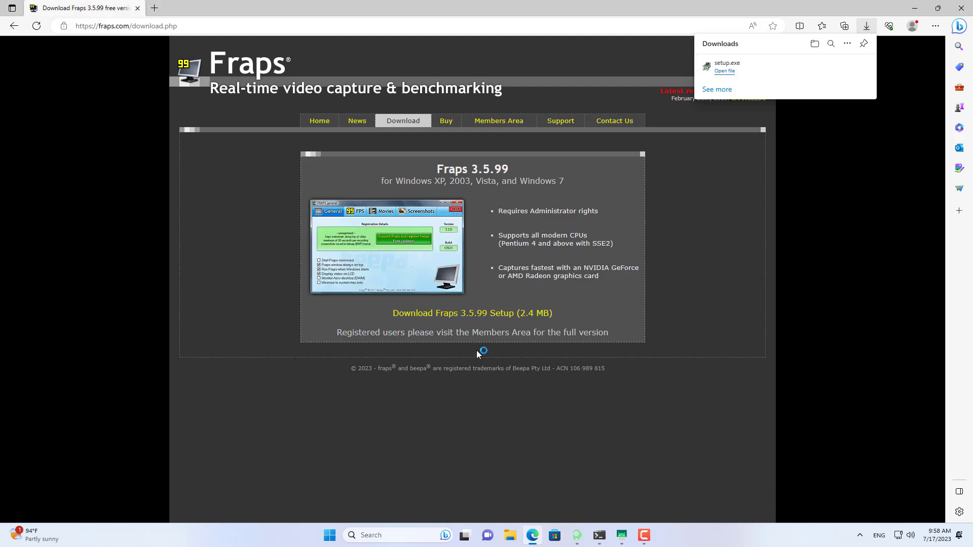
left_click(962, 10)
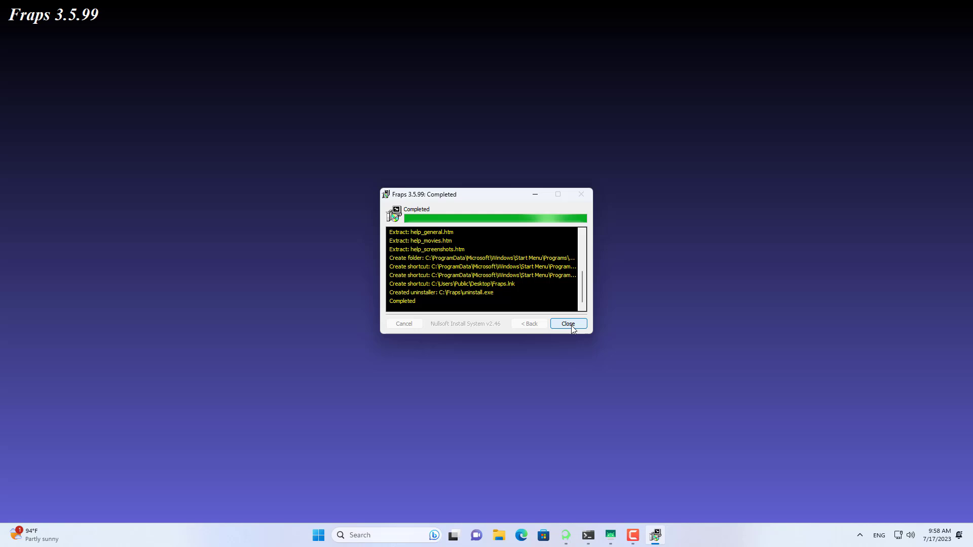
- Close the Fraps installer and settings window, check the tray, and return to the phone dashboard
left_click(569, 323)
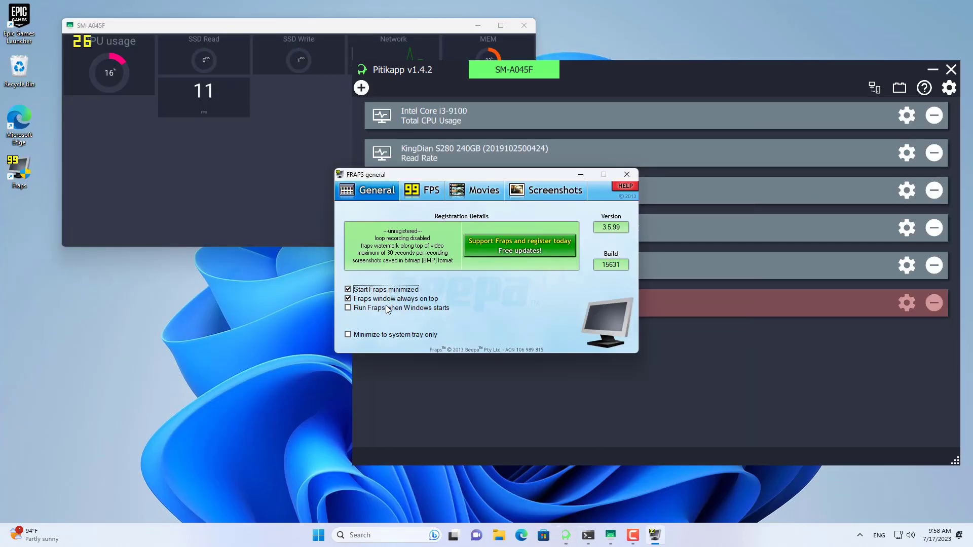
left_click(387, 311)
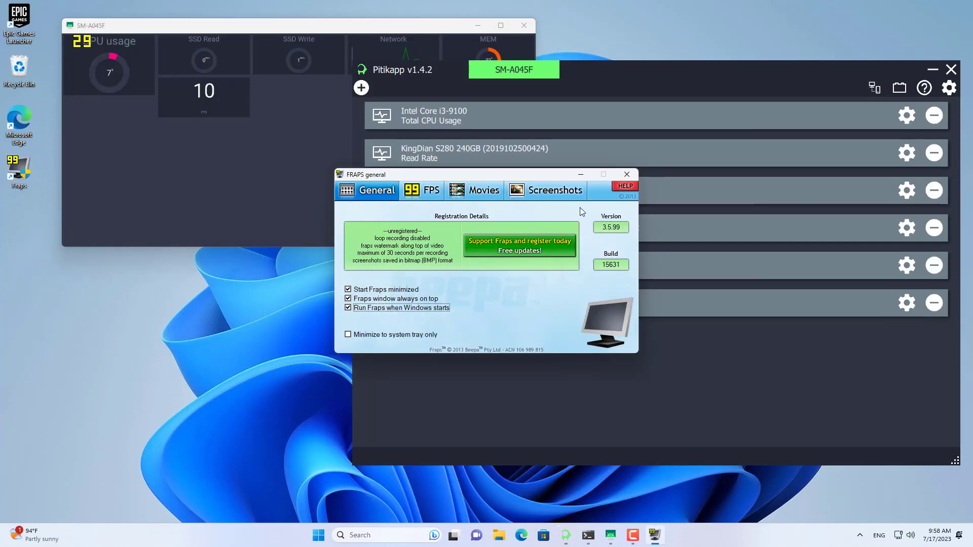
left_click(861, 535)
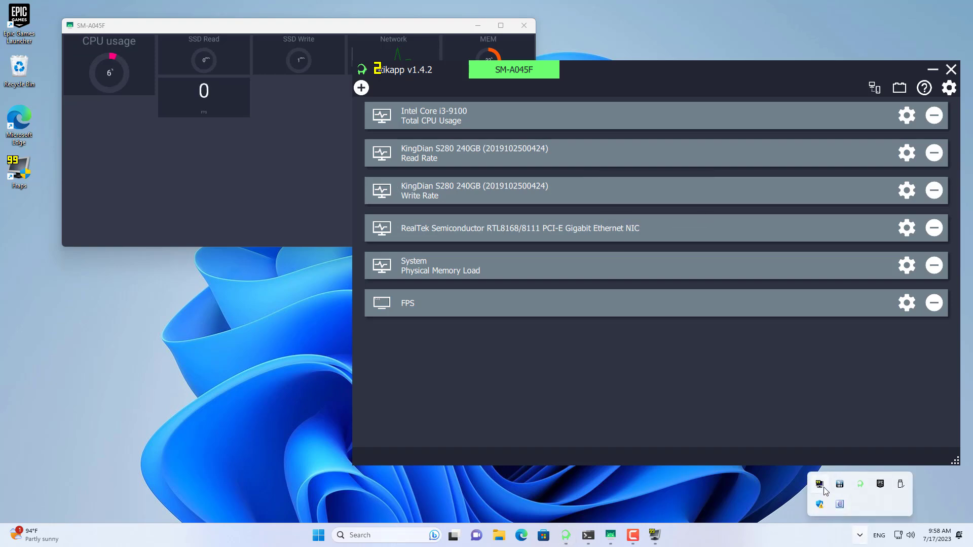
left_click(743, 487)
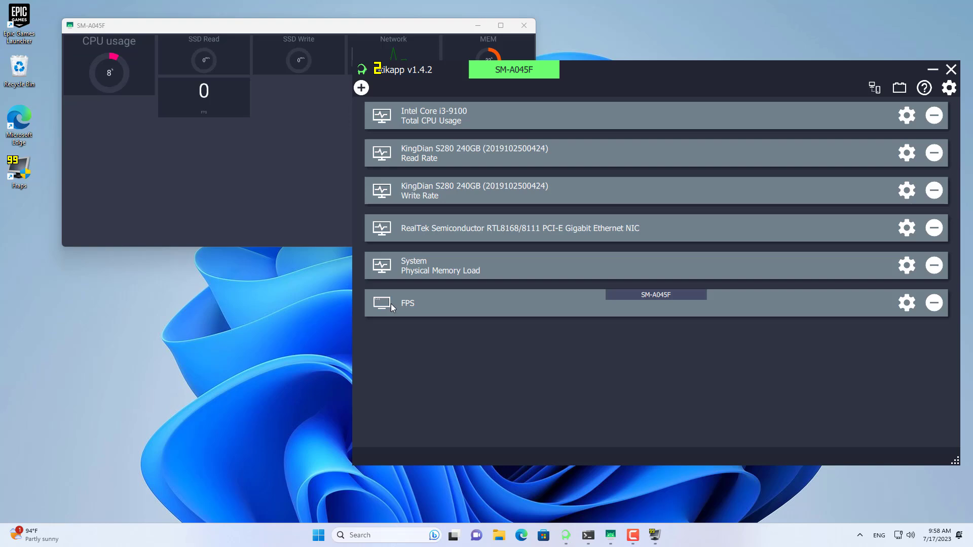
left_click(210, 87)
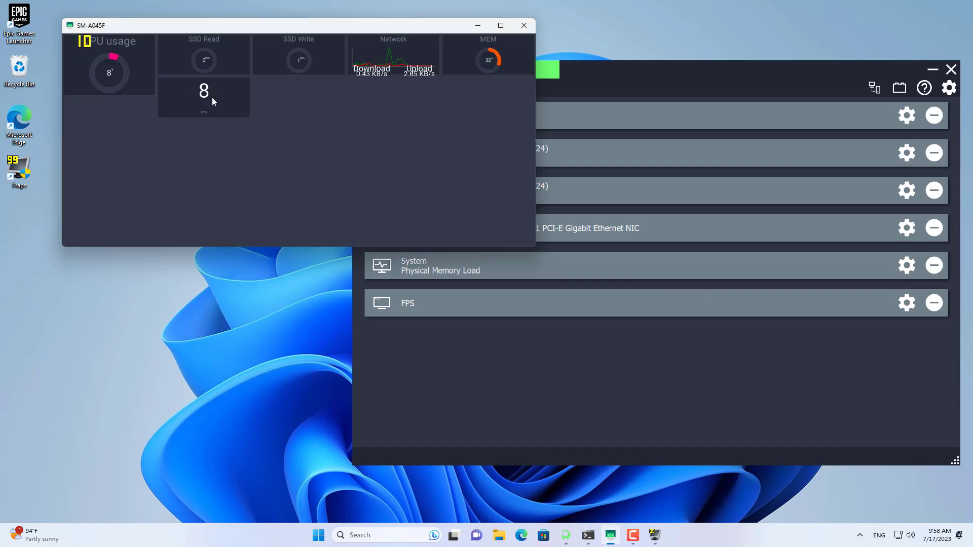
- Check the MSI Afterburner source's plugin info and download Afterburner from its link
left_click(411, 261)
left_click(361, 88)
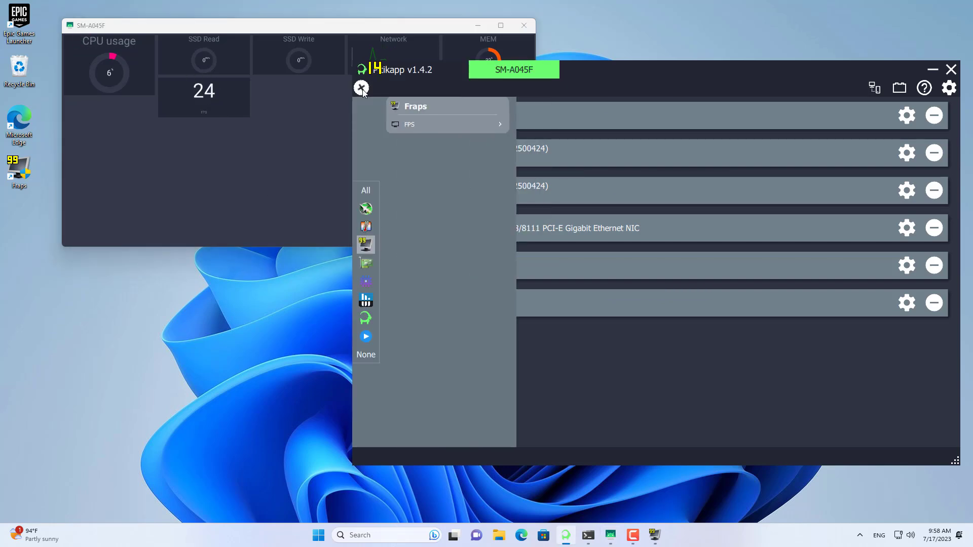
left_click(367, 212)
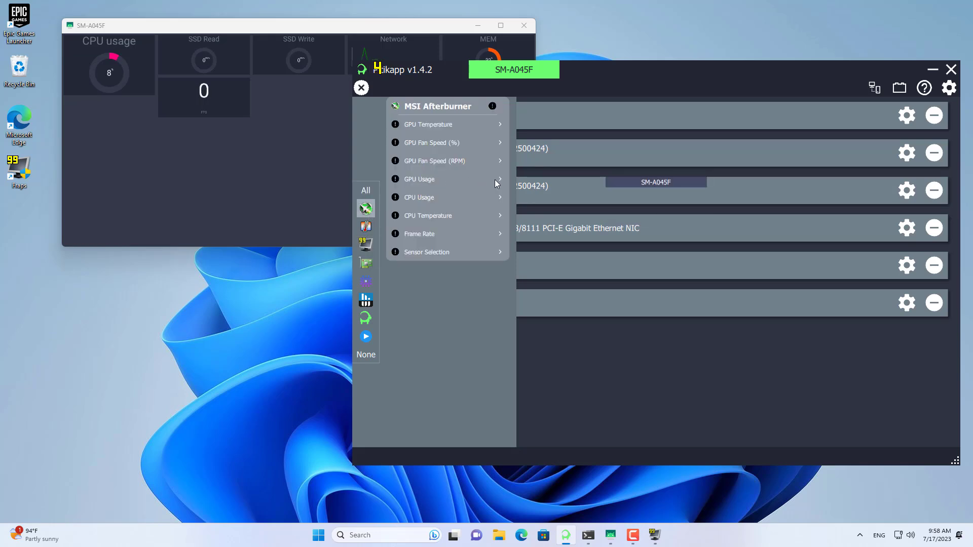
left_click(397, 180)
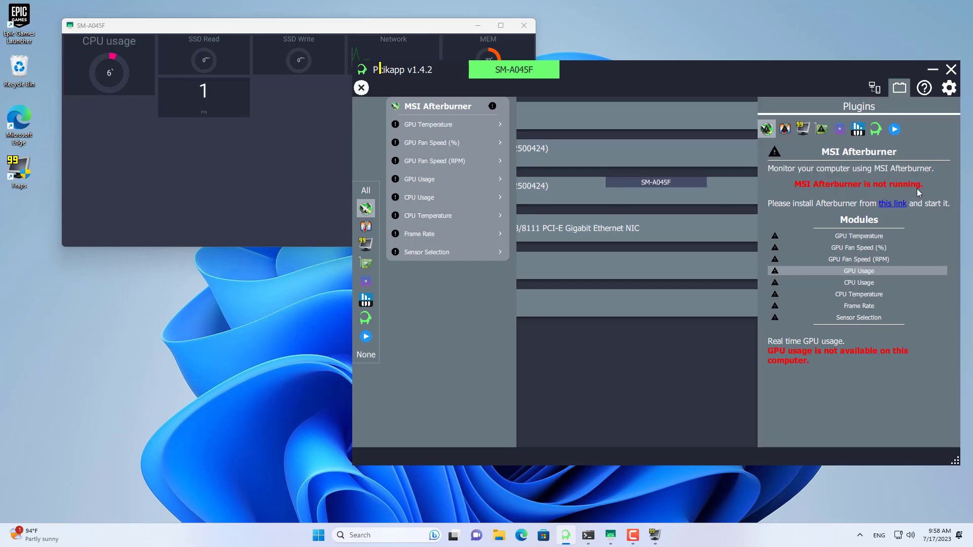
left_click(898, 208)
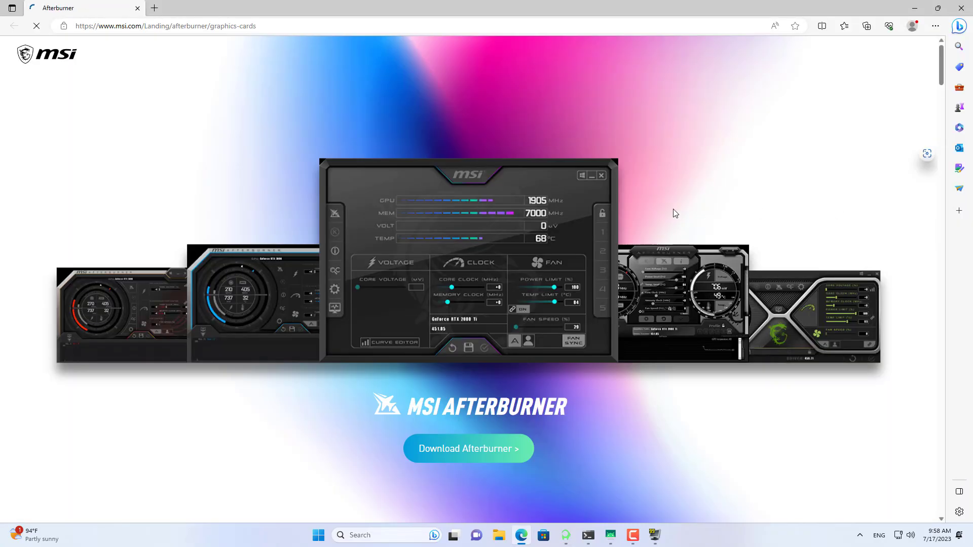
left_click(474, 461)
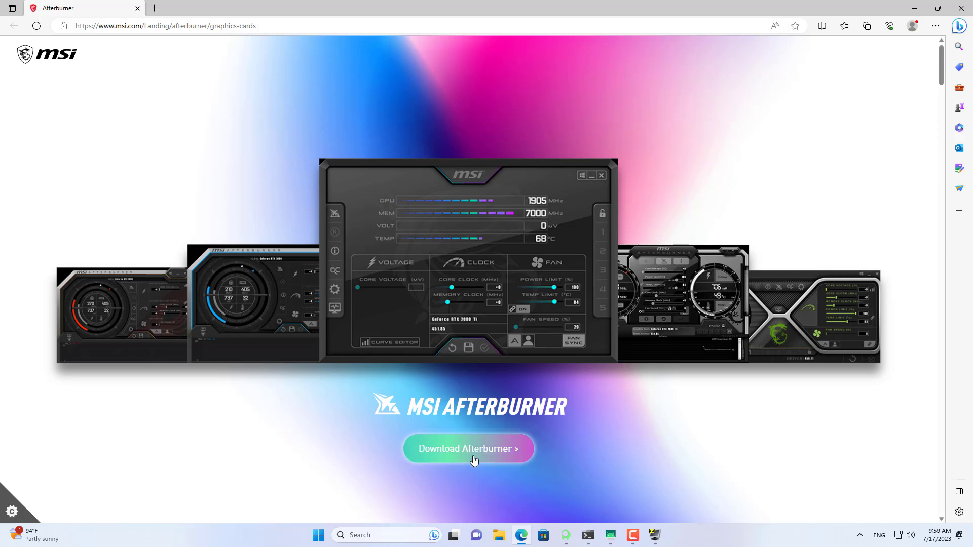
- Run MSIAfterburnerSetup465 from the extracted folder and finish setup with Afterburner launching
mouse_move(730, 83)
left_click(831, 67)
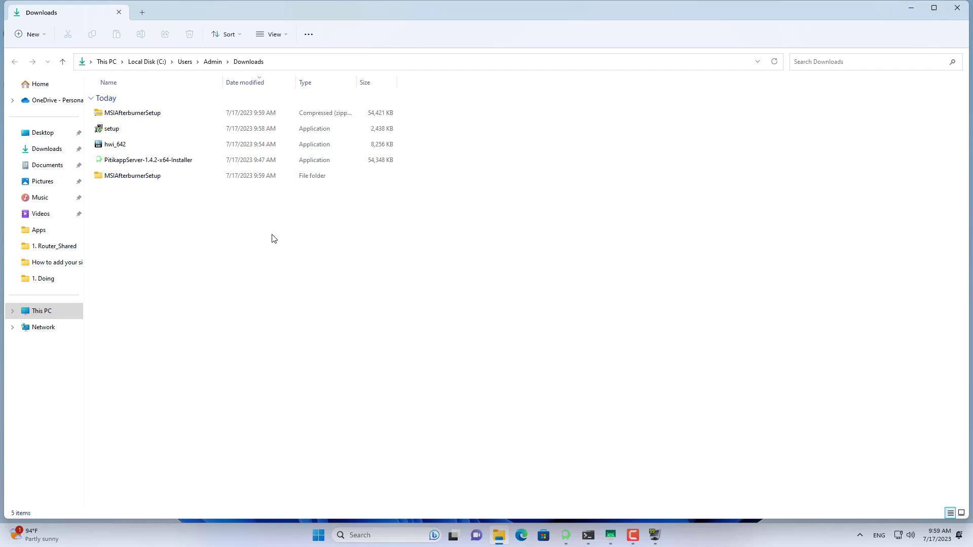
double_click(142, 176)
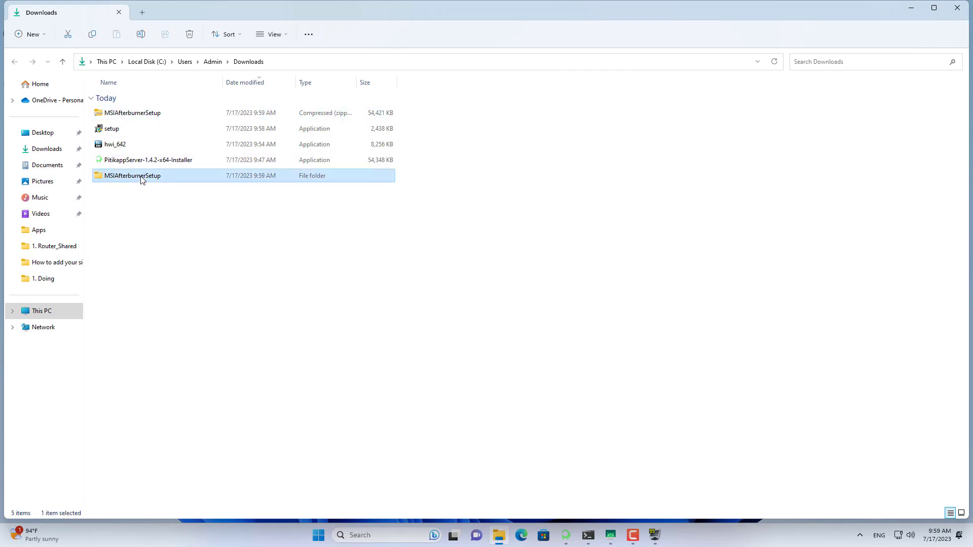
double_click(148, 113)
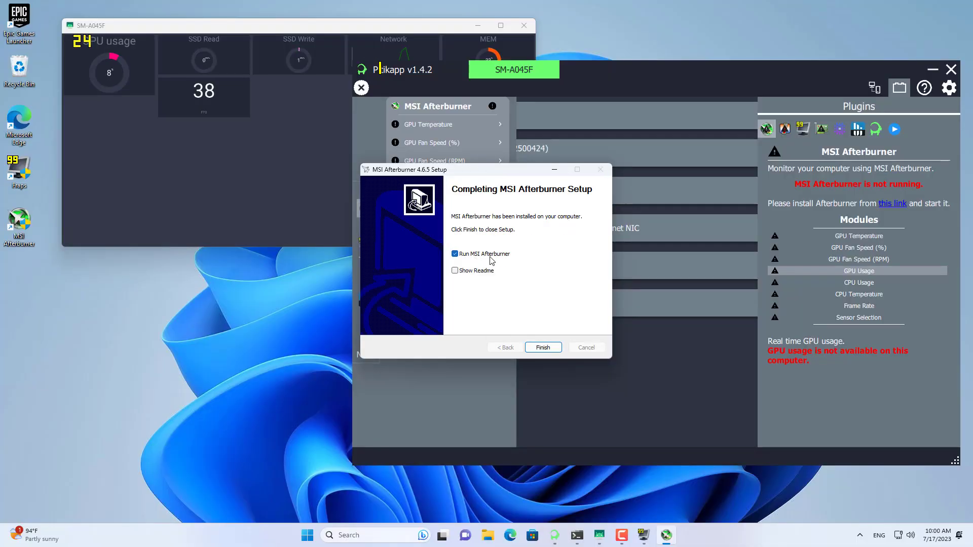
left_click(537, 345)
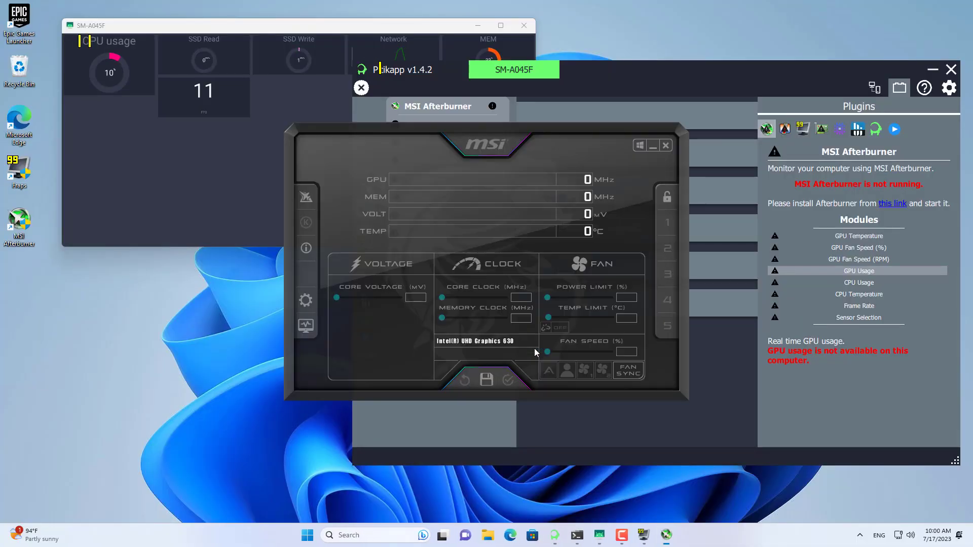
- Minimize MSI Afterburner and close Pitikapp's plugin information panel
left_click(652, 148)
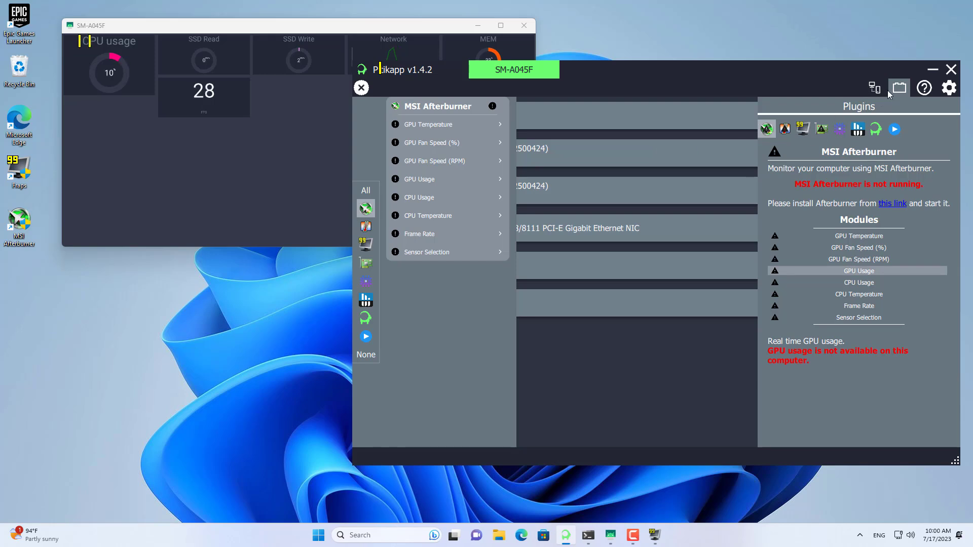
left_click(654, 151)
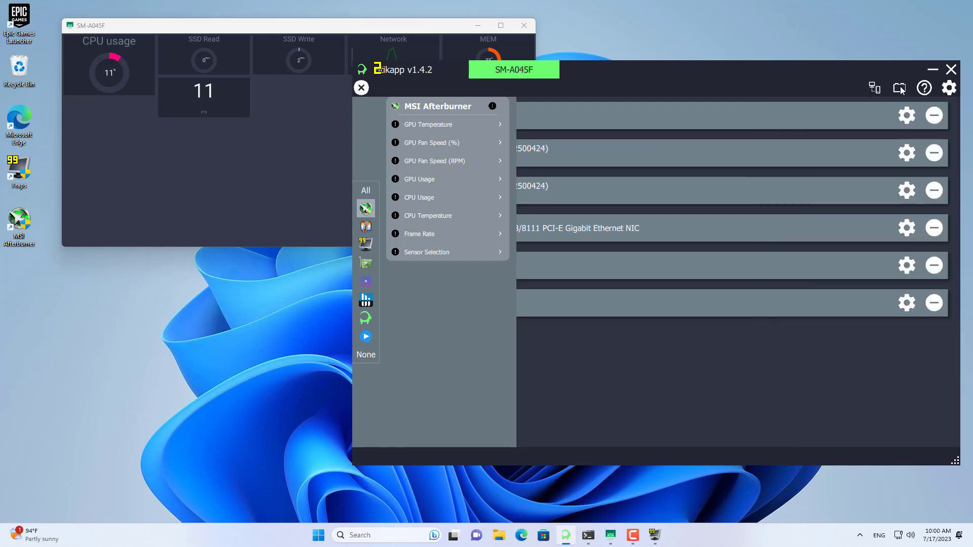
- Add MSI Afterburner's GPU Usage as a green gauge titled 'GPU usage'
left_click(445, 181)
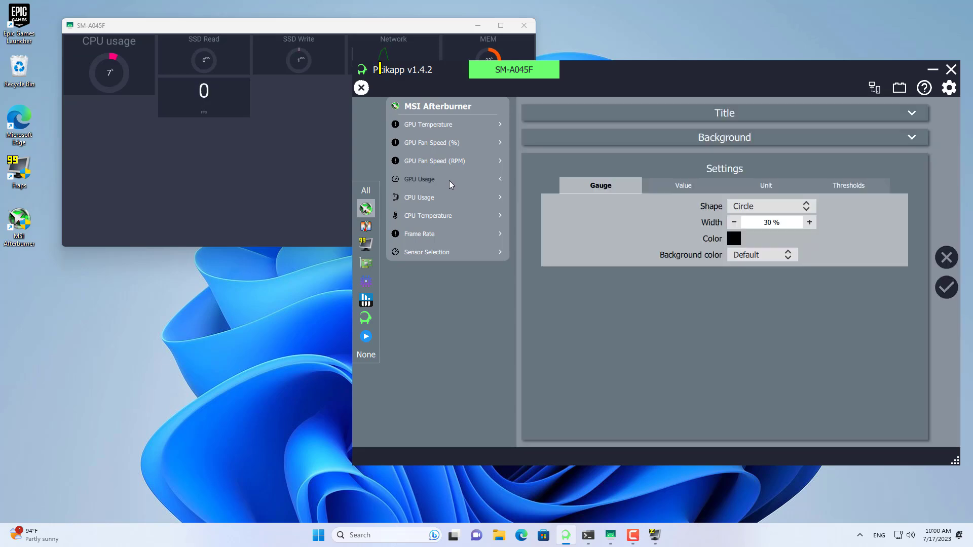
left_click(736, 240)
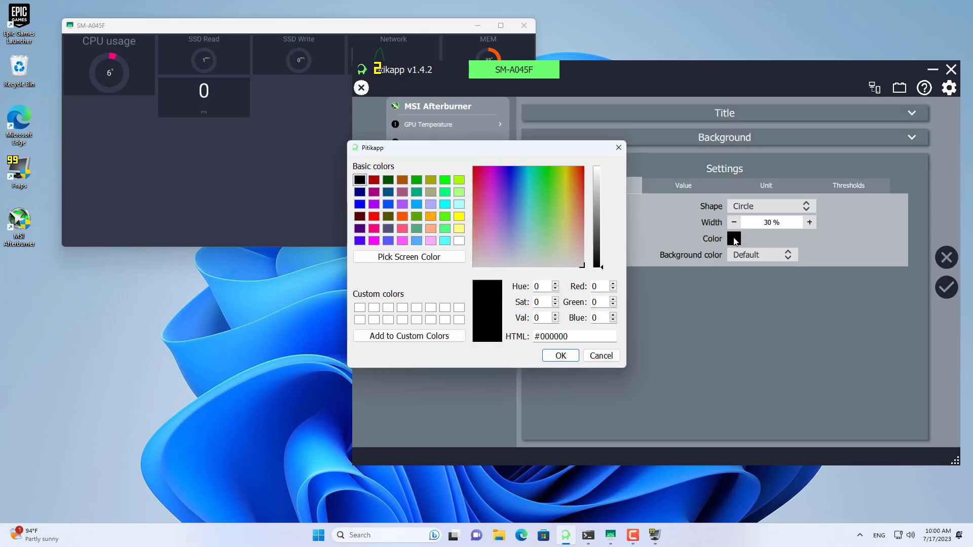
left_click(444, 179)
left_click(560, 356)
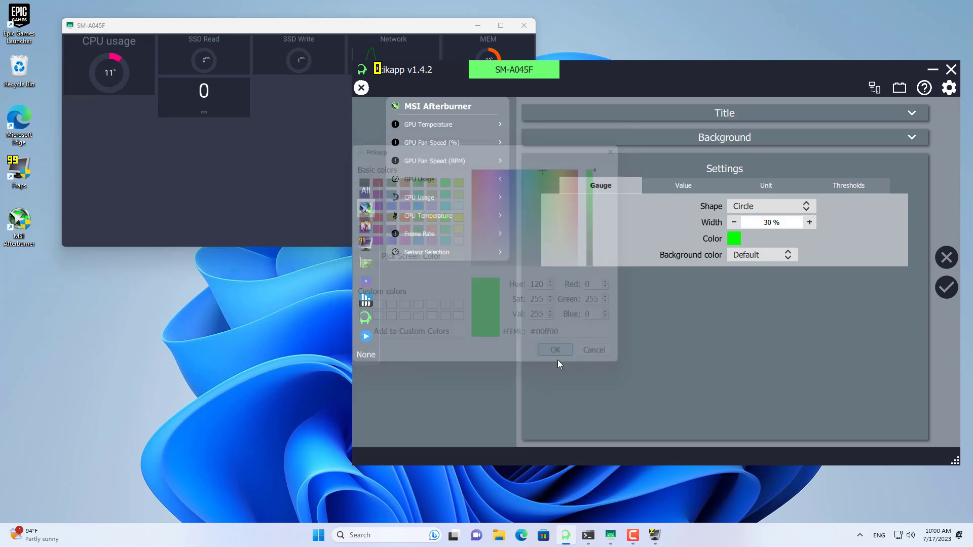
left_click(728, 114)
left_click(721, 135)
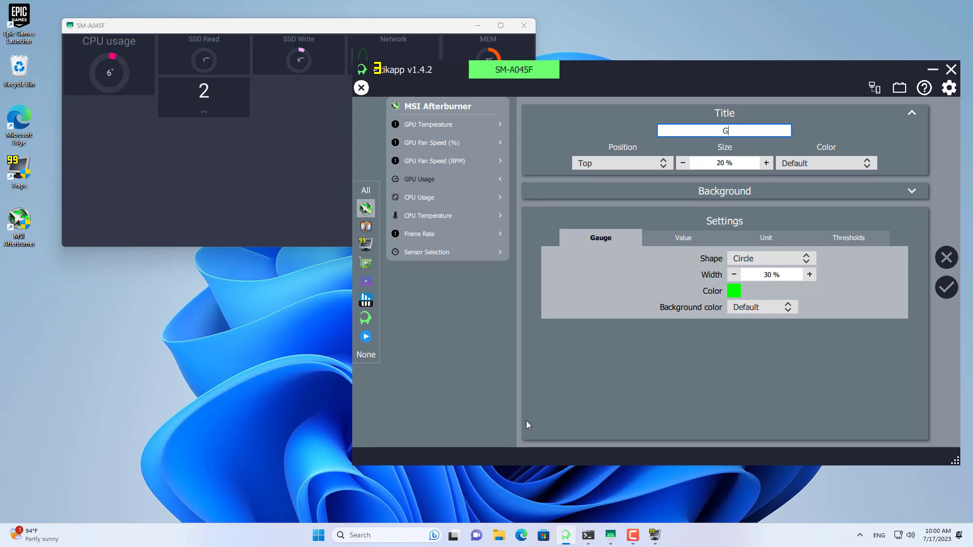
type("GPU usage")
left_click(946, 287)
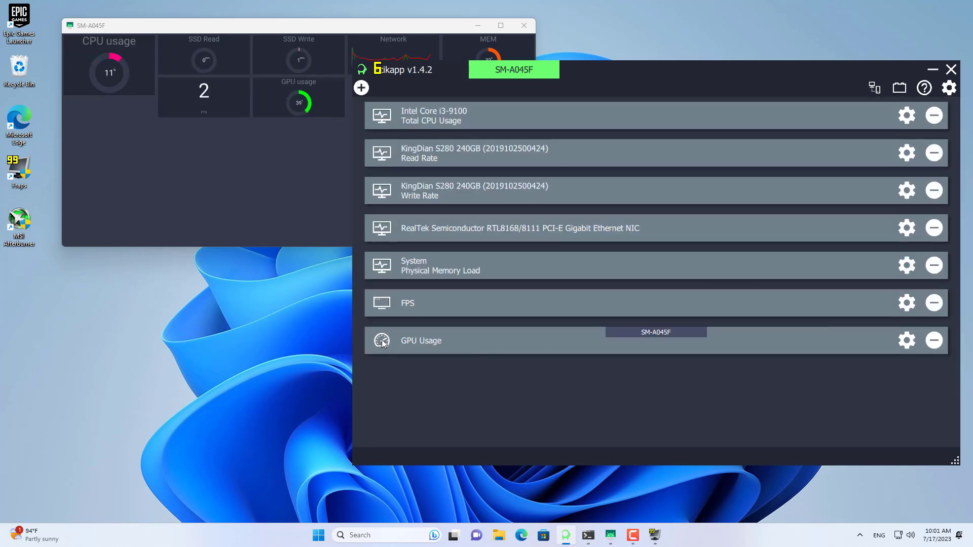
- Check the Core Temp source's plugin info, which says it isn't running, and follow the Core Temp 1.18 download link
left_click(360, 88)
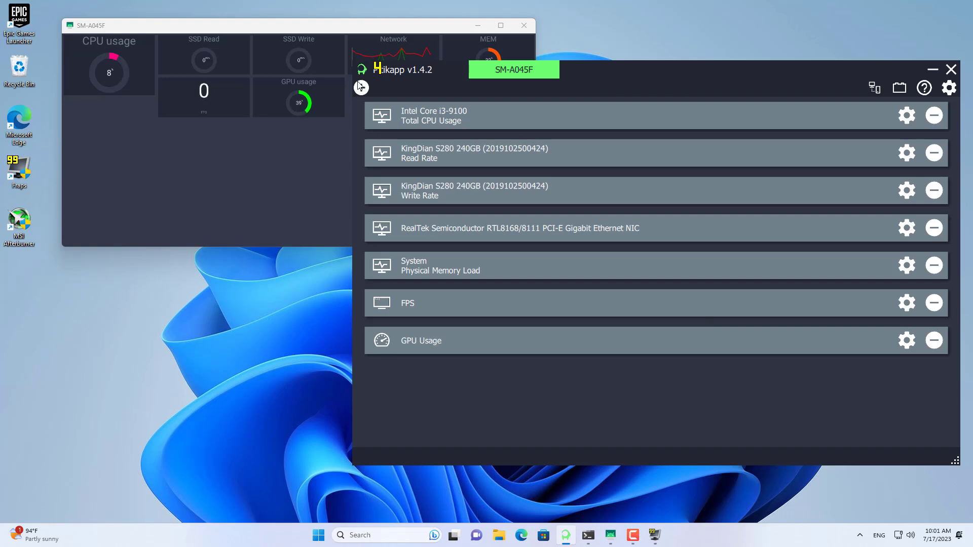
left_click(367, 227)
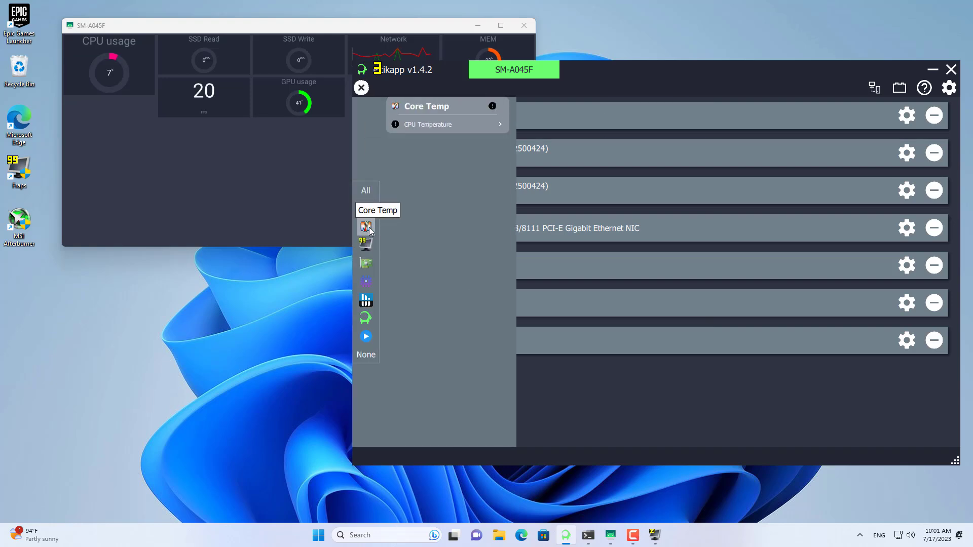
left_click(396, 125)
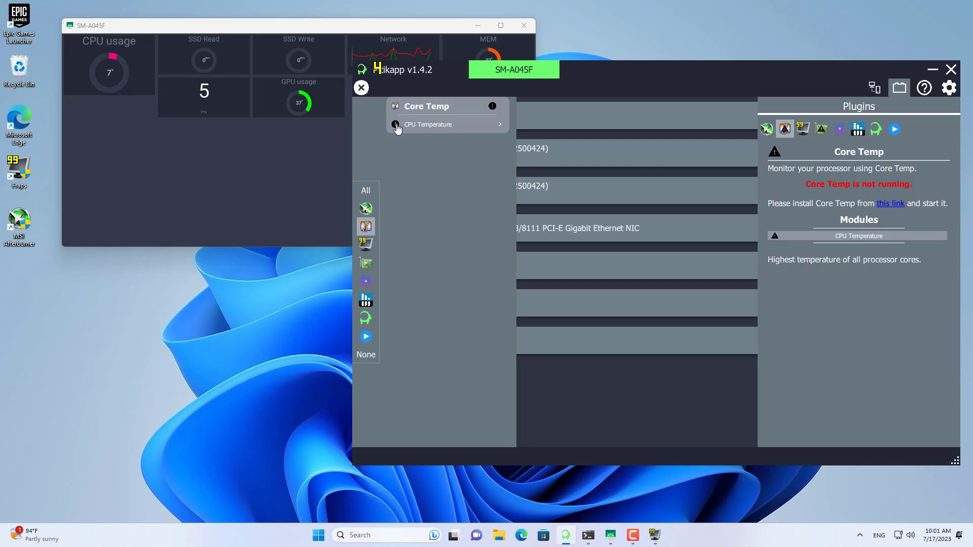
left_click(891, 204)
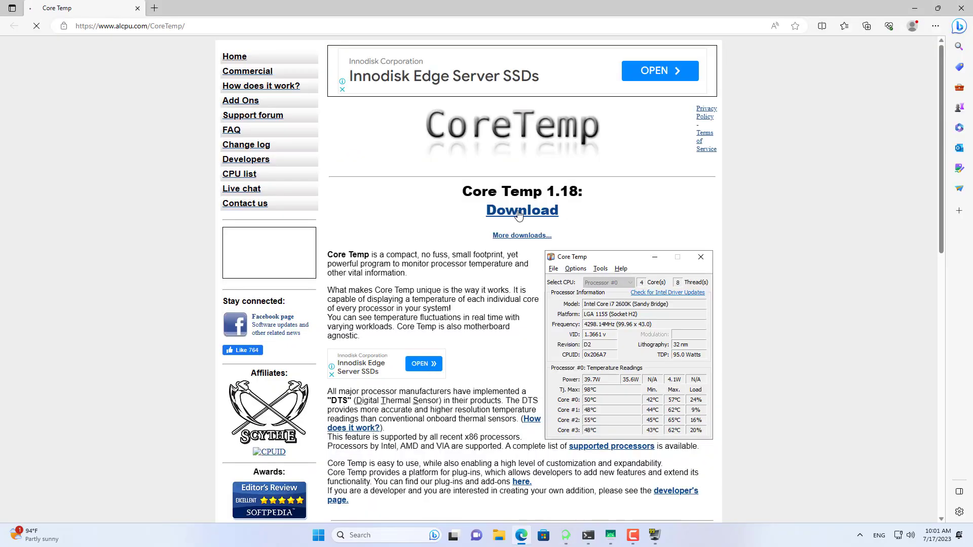
- Download the Core Temp 1.18 installer and complete its setup, launching Core Temp
left_click(519, 211)
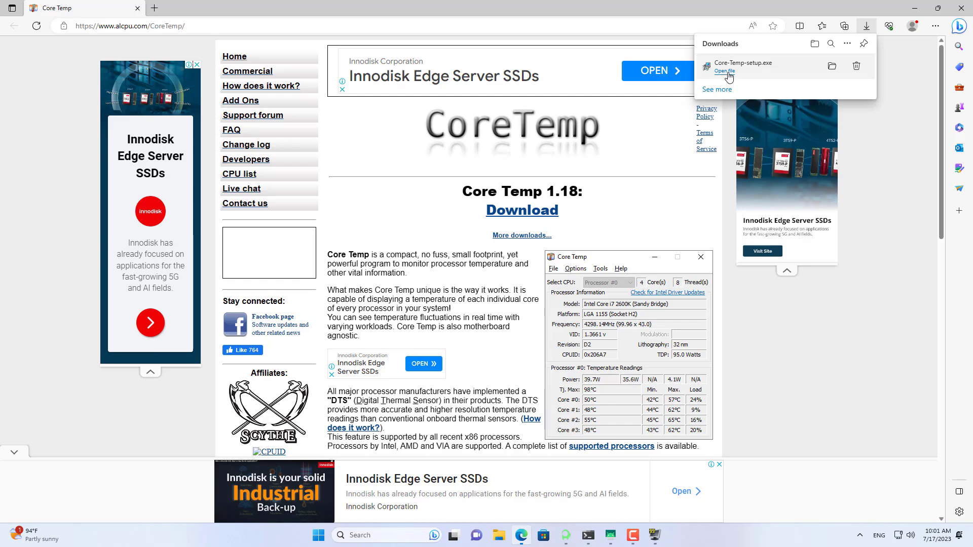
left_click(726, 71)
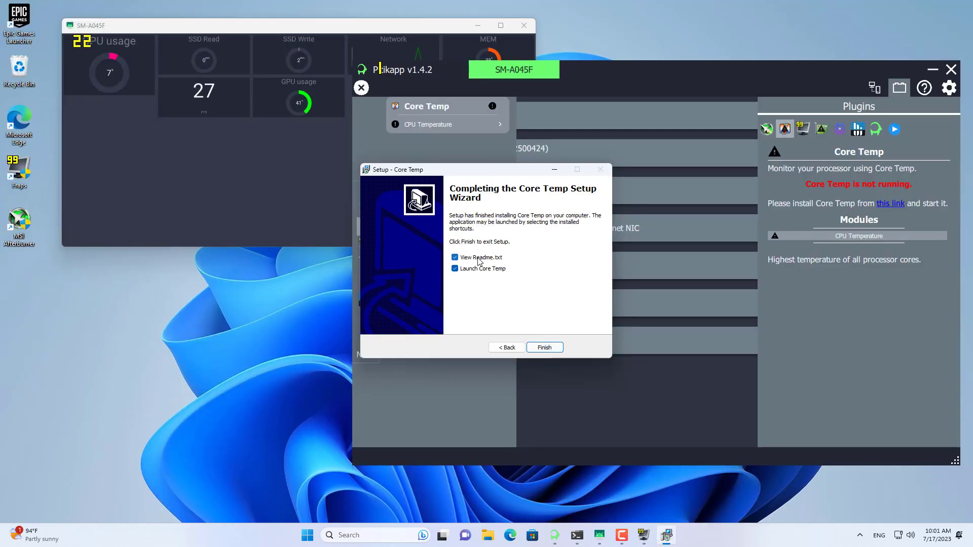
left_click(543, 347)
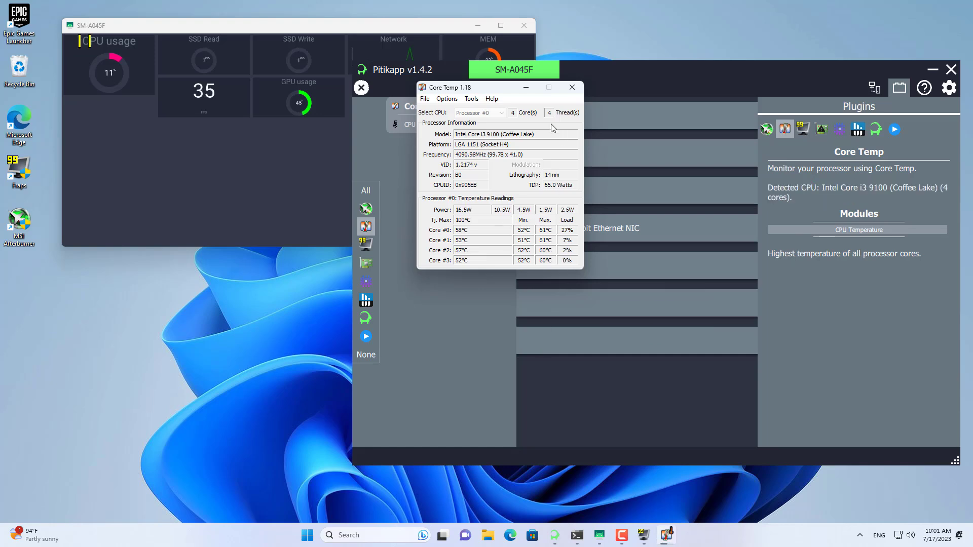
- Send Core Temp to the system tray, check its temperature readouts, and close Pitikapp's Plugins panel
left_click(526, 90)
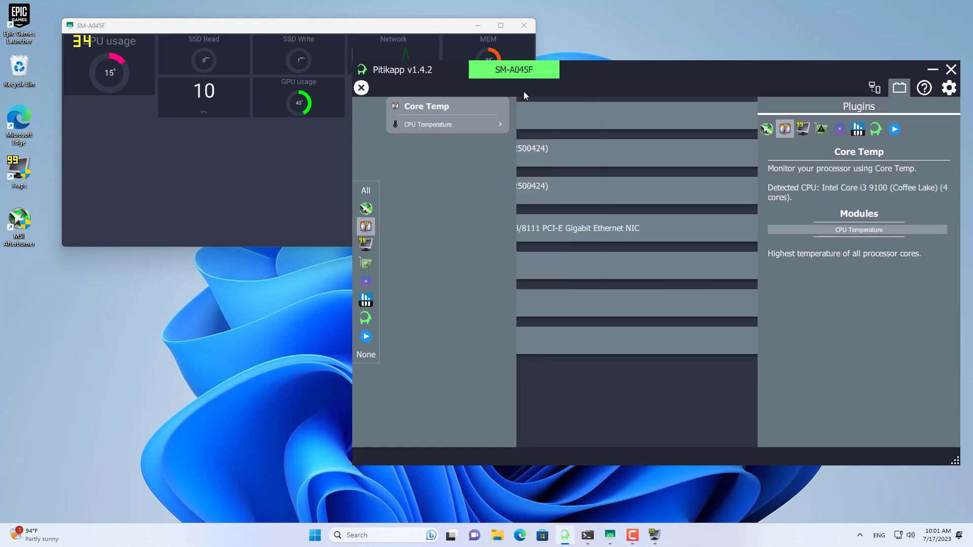
left_click(861, 537)
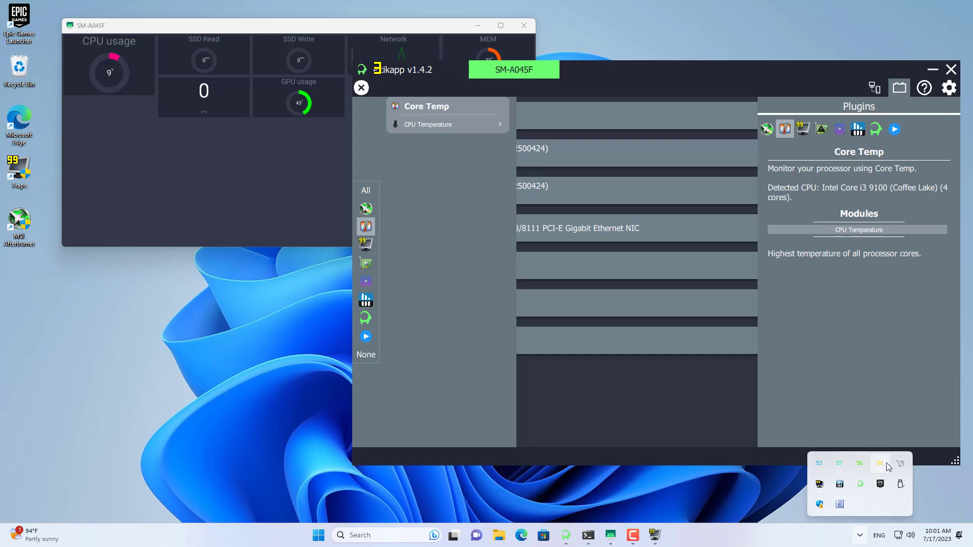
left_click(742, 485)
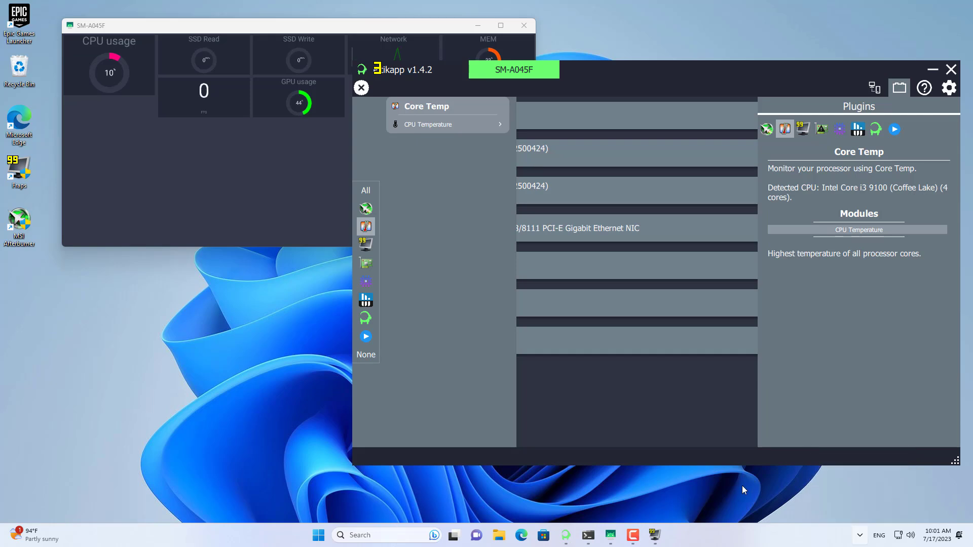
left_click(899, 89)
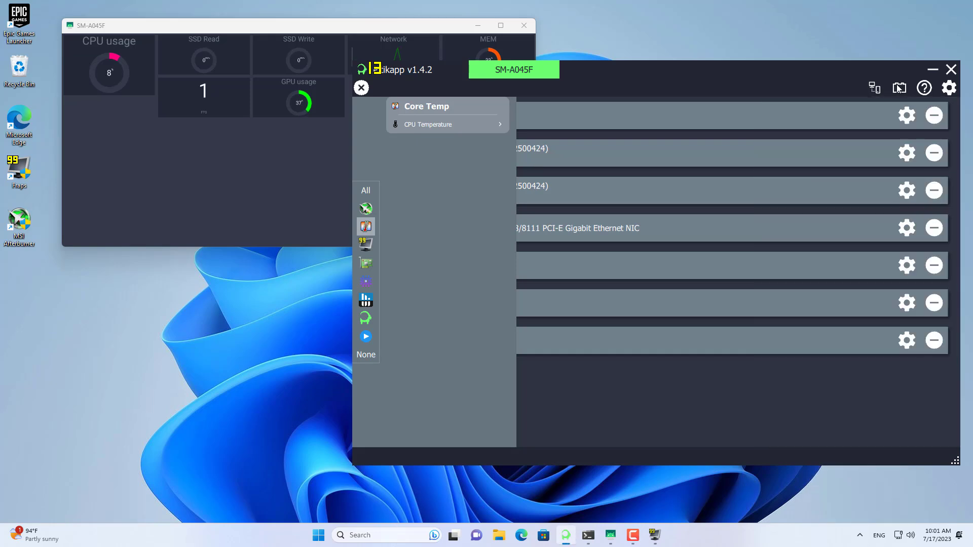
- Add a Core Temp CPU Temperature widget with a blue Circle gauge titled 'CPU Temp'
left_click(473, 123)
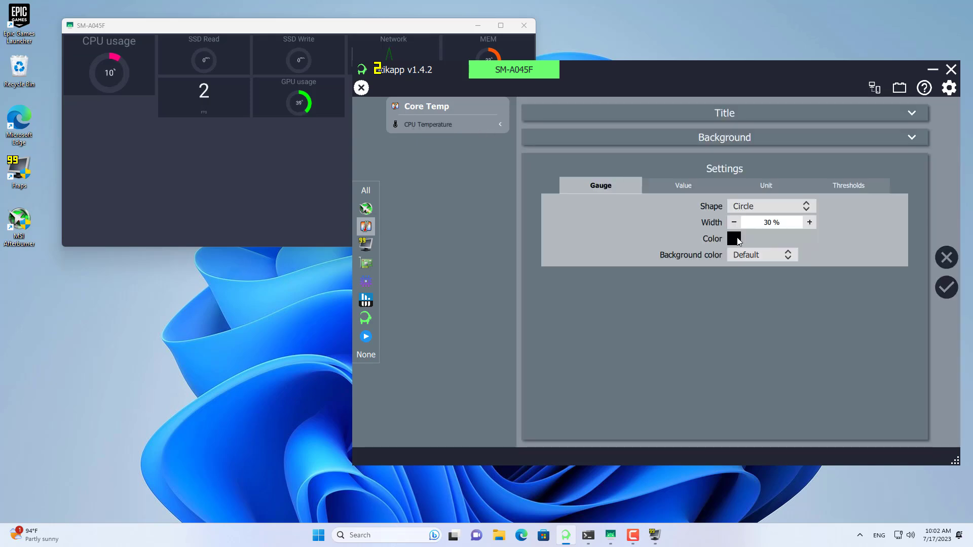
left_click(759, 209)
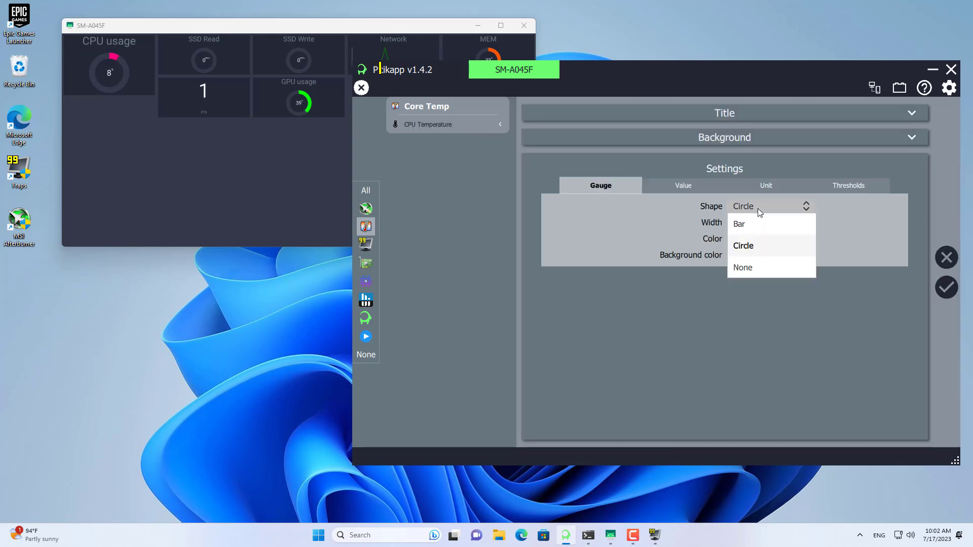
left_click(759, 209)
left_click(736, 240)
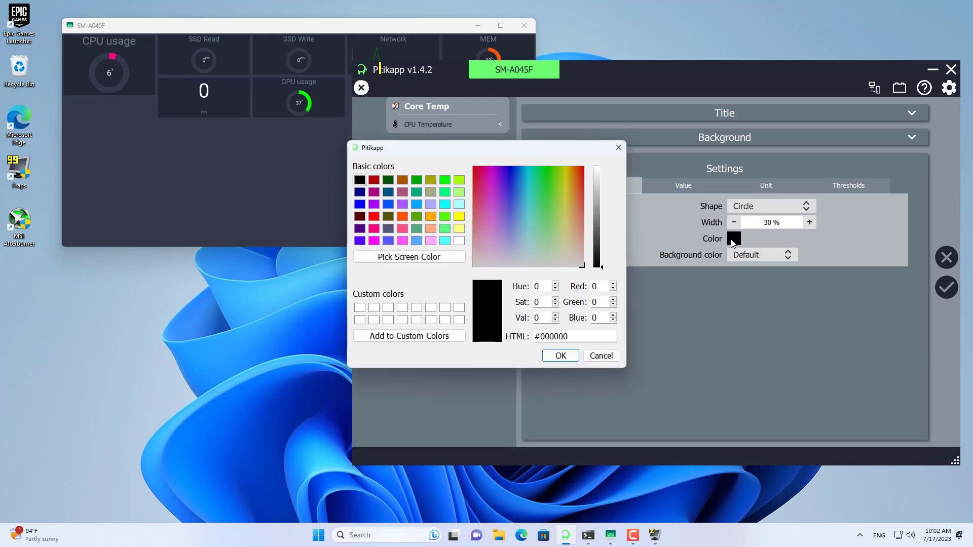
left_click(360, 205)
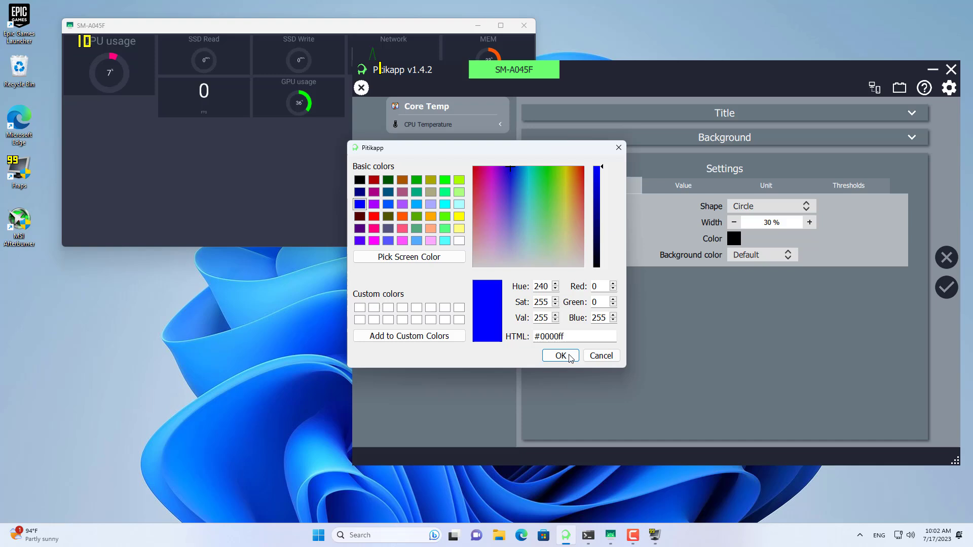
left_click(561, 356)
left_click(741, 114)
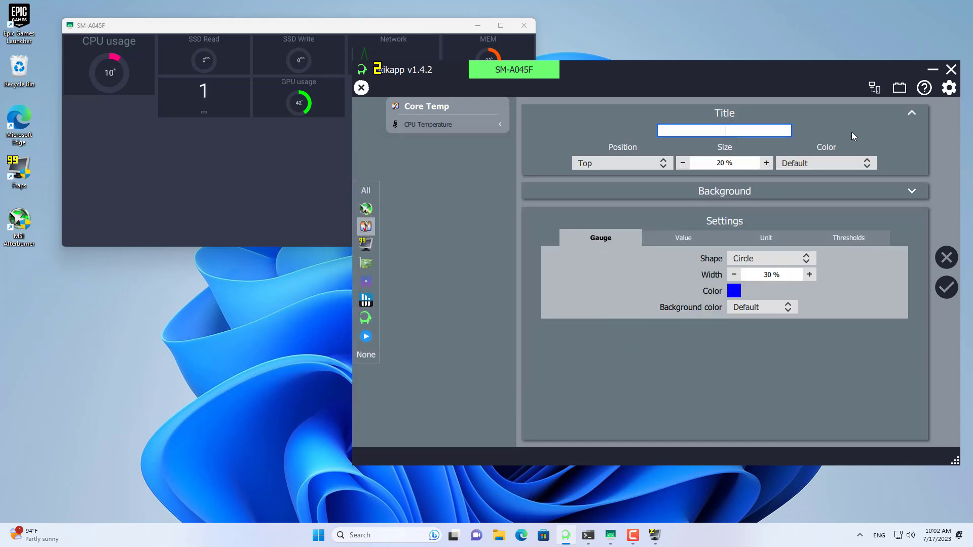
type("CPU Temp")
left_click(947, 293)
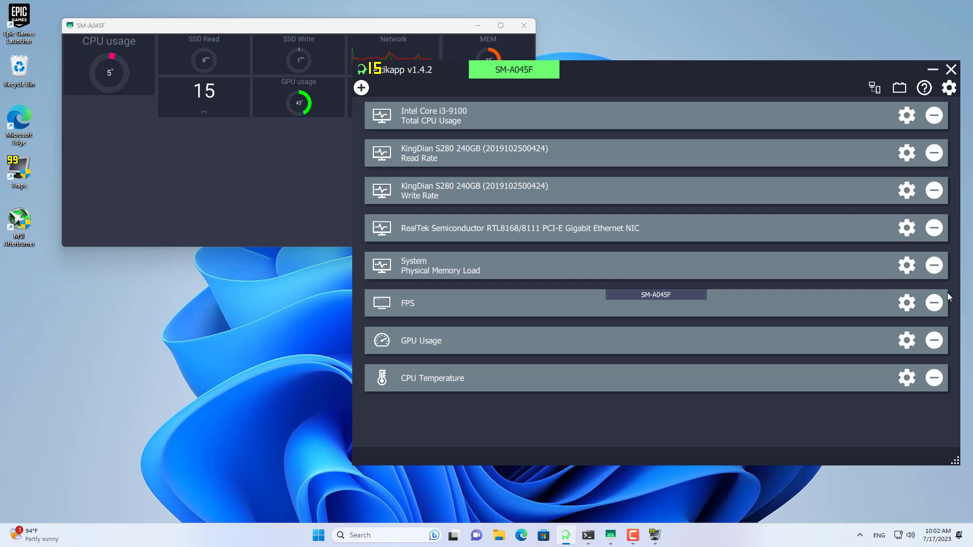
- Set the device name to NETVN-PC, enable Minimize to tray and Launch at Windows startup, then minimize
left_click(952, 88)
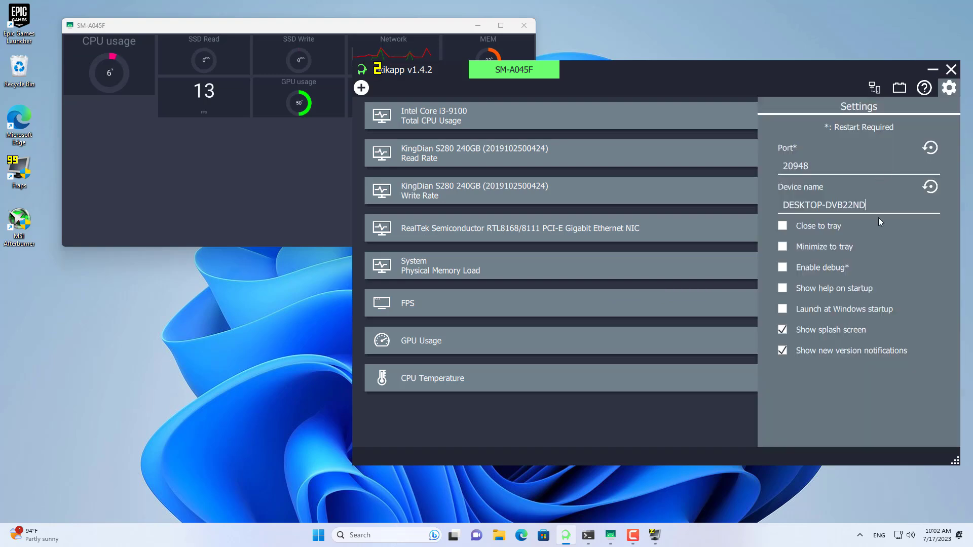
key("ctrl+a")
type("NETVN-PC")
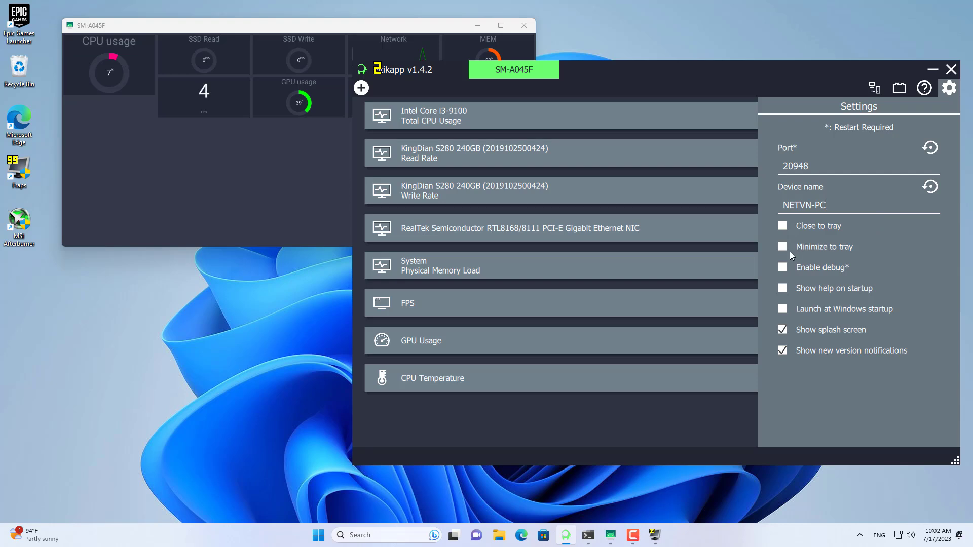
left_click(781, 249)
left_click(784, 311)
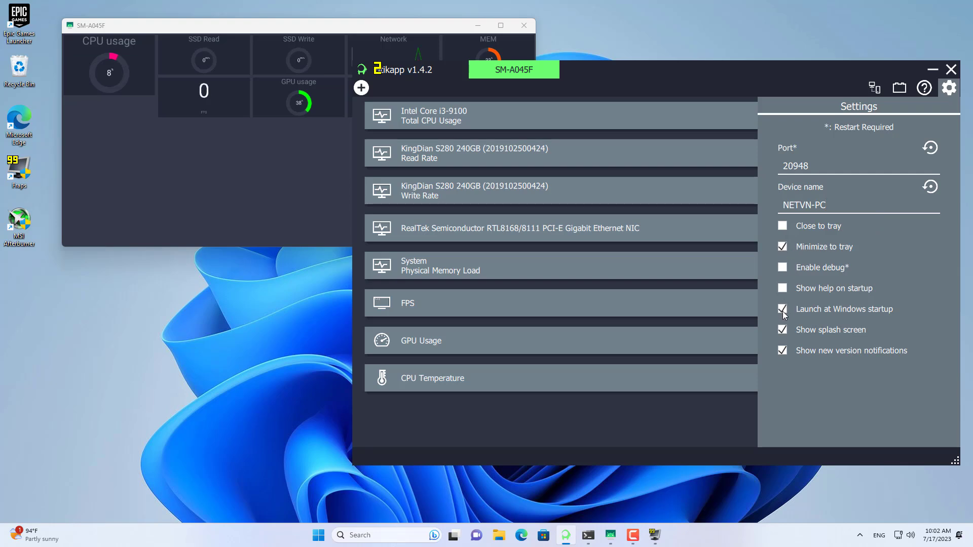
left_click(938, 70)
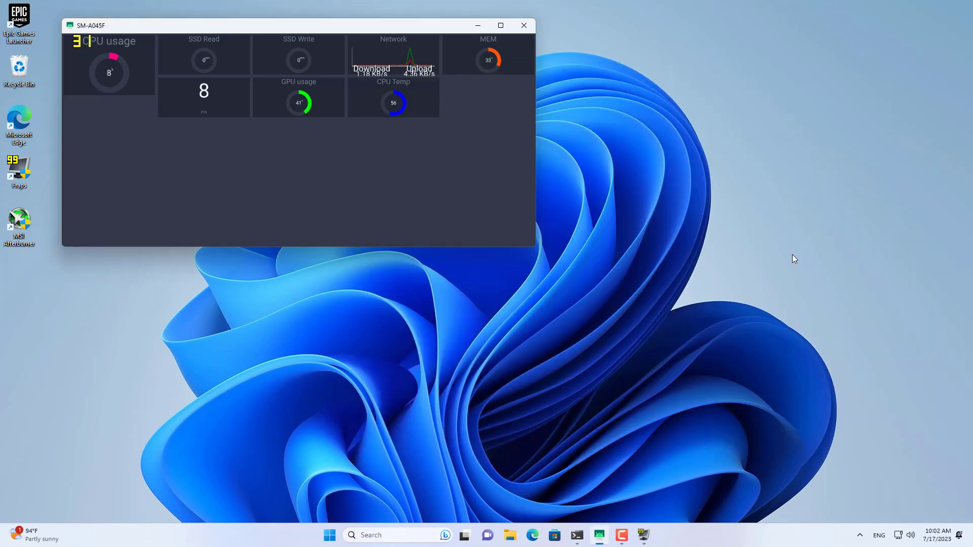
left_click(860, 536)
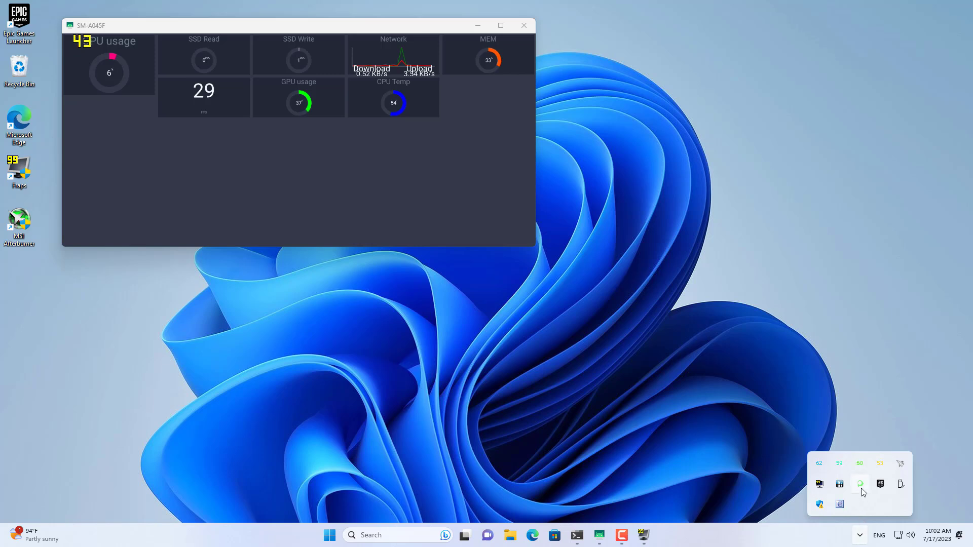
- Make the CPU usage tile taller and move enlarged FPS and GPU usage tiles beneath CPU usage and SSD Read
left_click(630, 350)
left_click(134, 86)
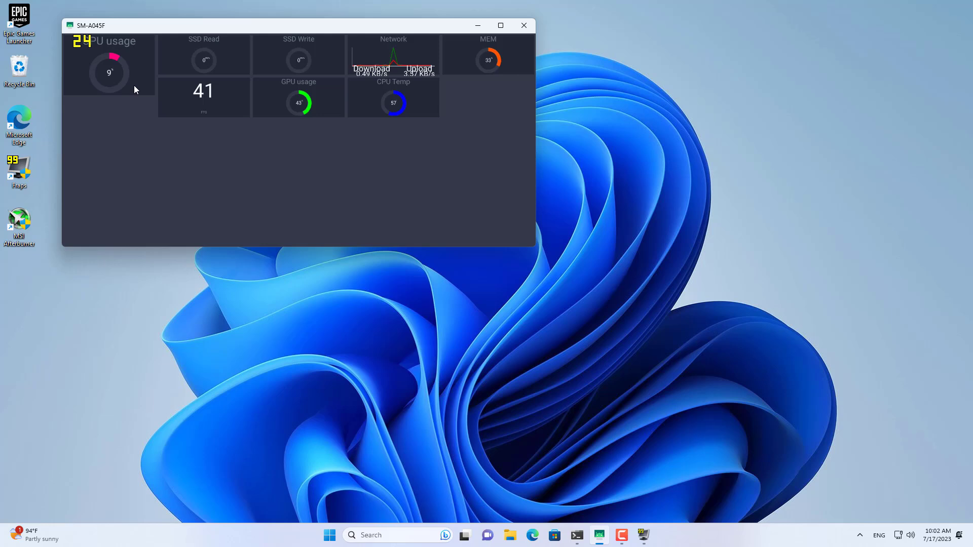
left_click_drag(110, 97, 111, 116)
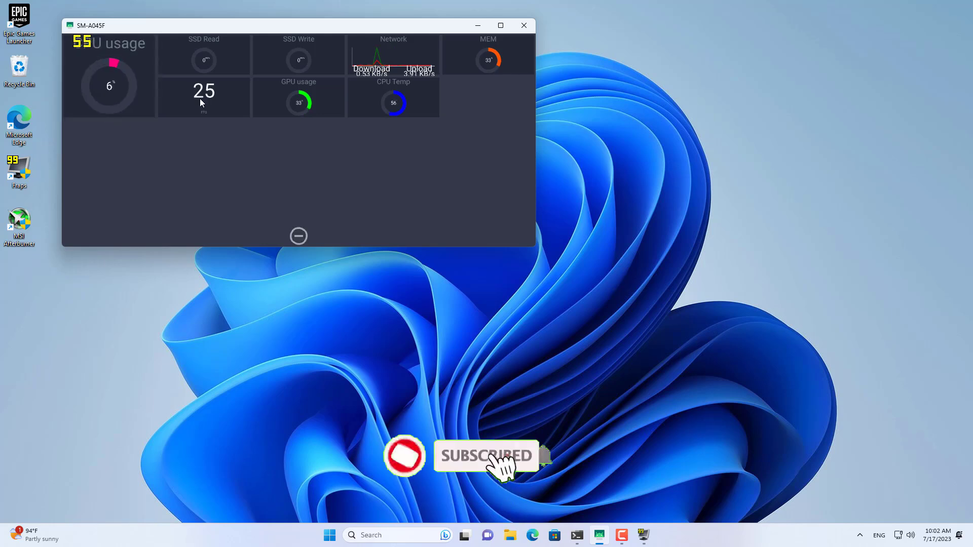
left_click_drag(200, 99, 112, 184)
left_click(214, 70)
left_click_drag(299, 103, 202, 157)
left_click(329, 107)
- Enlarge the SSD Write, Network and MEM tiles and place an enlarged CPU Temp under SSD Write
left_click(304, 68)
left_click_drag(298, 76, 298, 116)
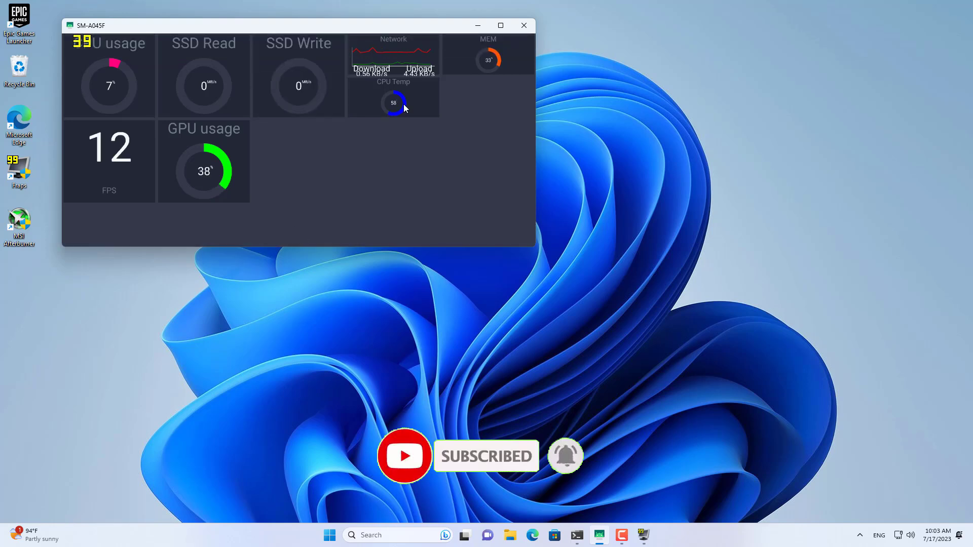
left_click_drag(400, 104, 300, 192)
left_click(394, 61)
left_click_drag(393, 76, 394, 115)
left_click(488, 64)
left_click_drag(489, 77, 489, 116)
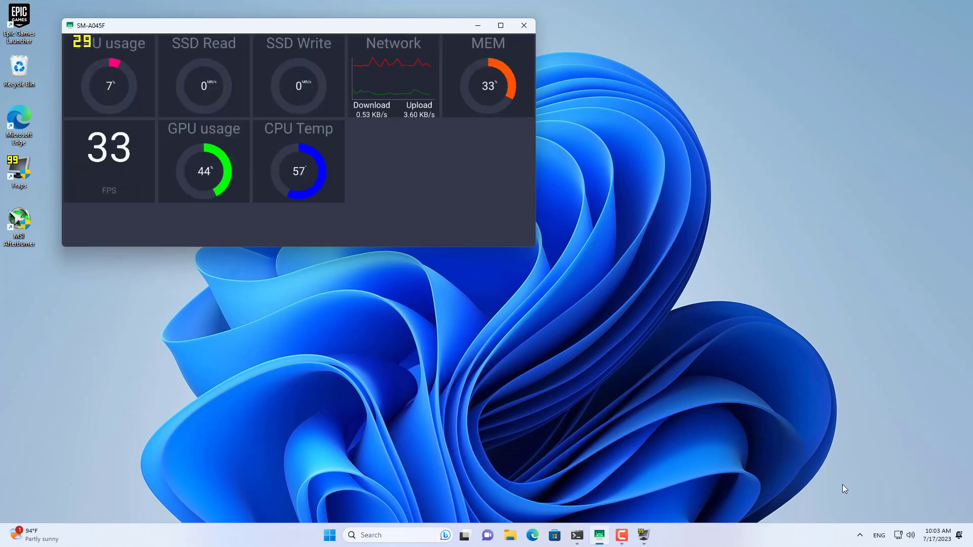
left_click(860, 535)
- Reopen Pitikapp from the tray and add a Pitikapp Misc Clock widget (Asia/Bangkok, hh:mm:ss)
left_click(860, 484)
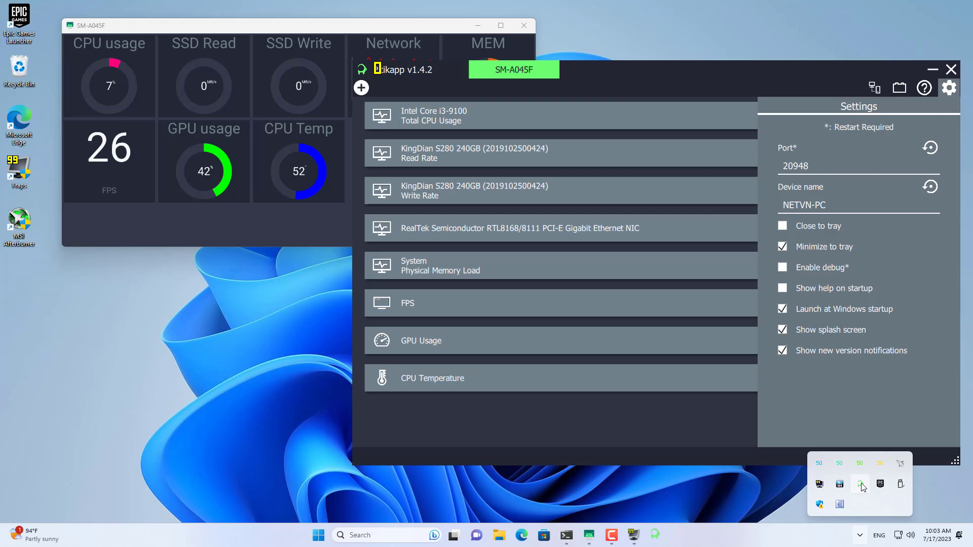
left_click(363, 89)
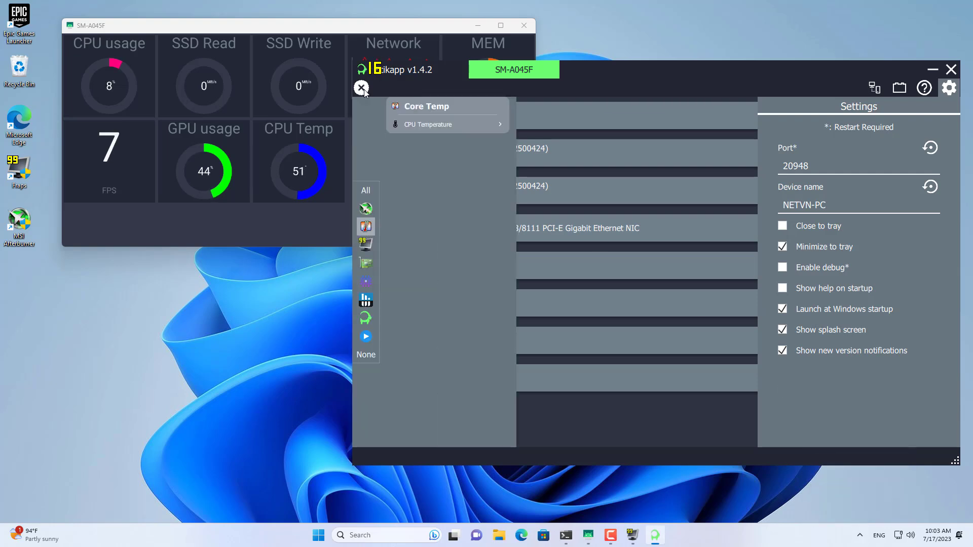
left_click(366, 319)
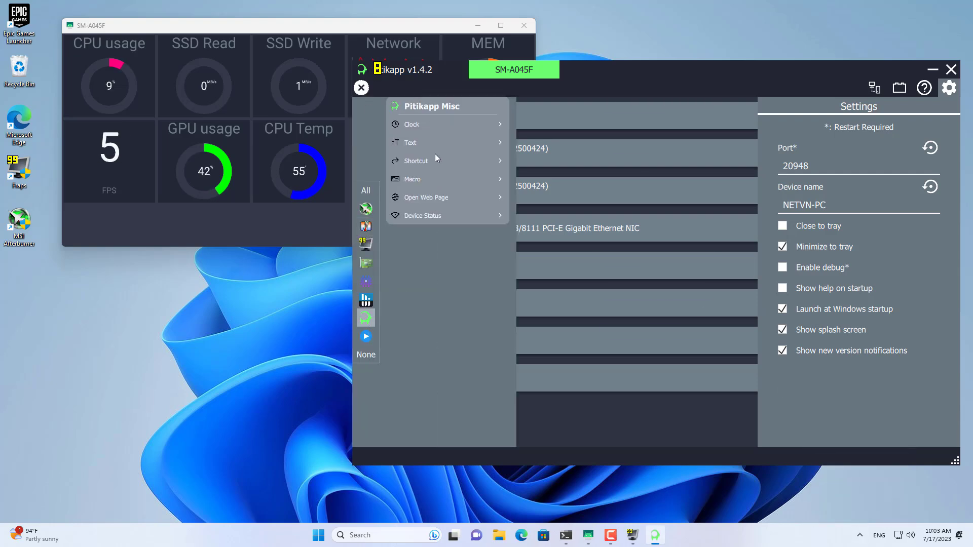
left_click(430, 126)
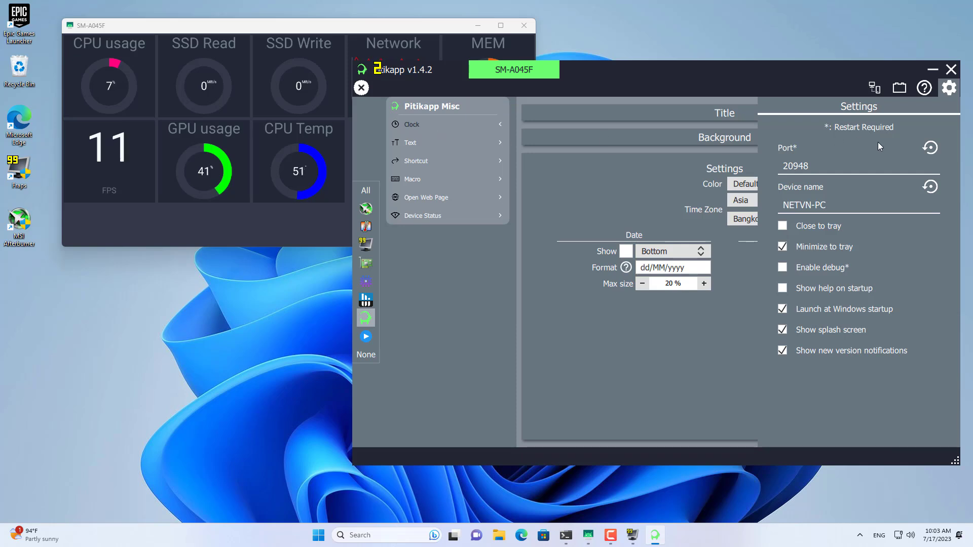
left_click(949, 88)
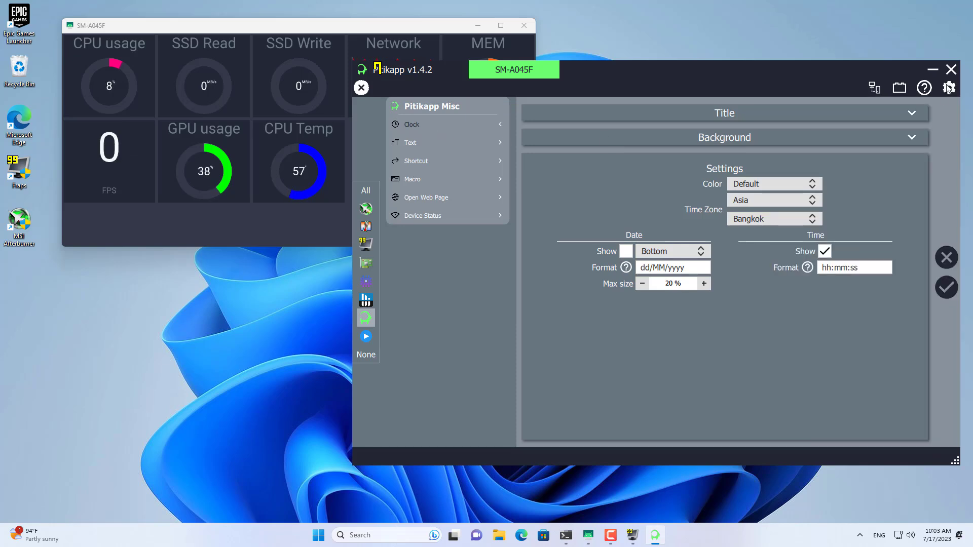
left_click(952, 288)
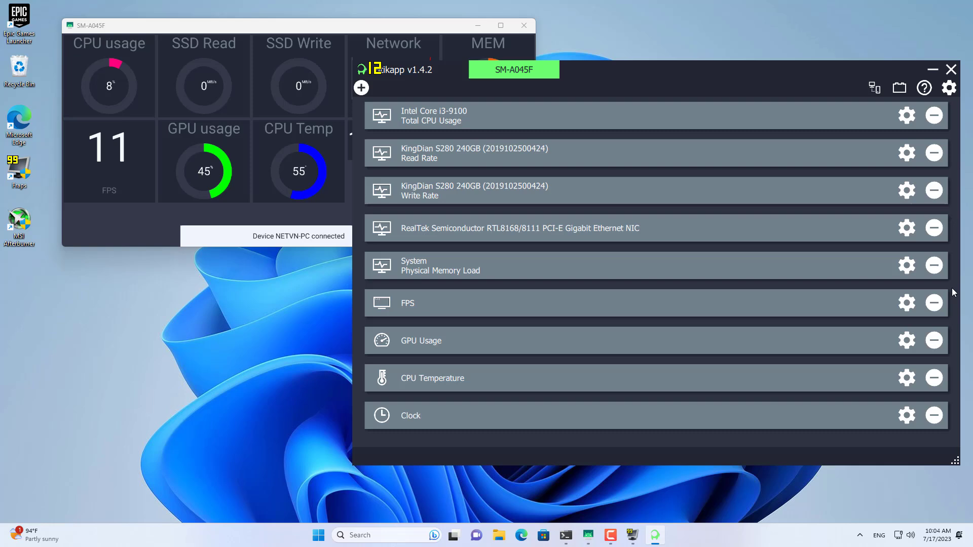
- Minimize Pitikapp and drag the phone's Clock tile taller, then deselect it
left_click(932, 72)
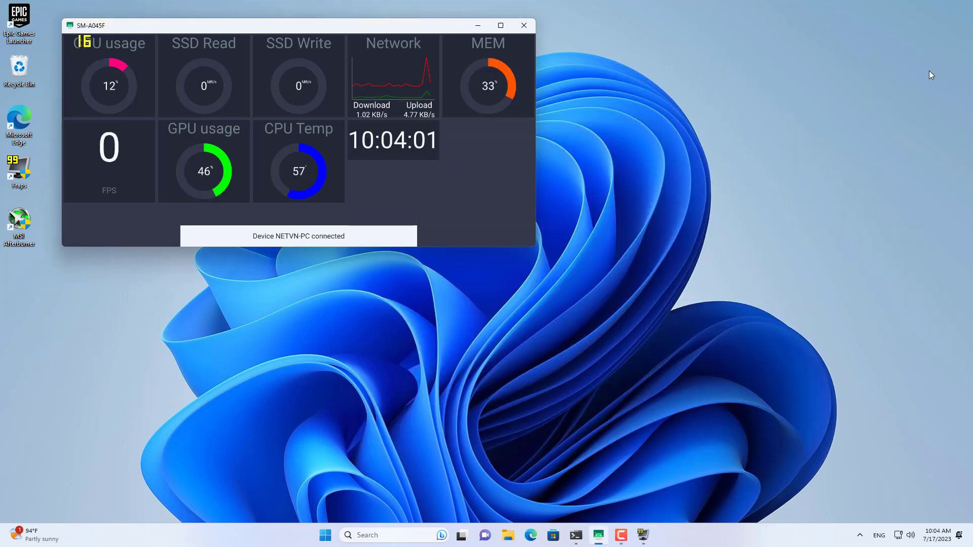
left_click(397, 149)
left_click_drag(394, 163, 392, 201)
left_click(479, 199)
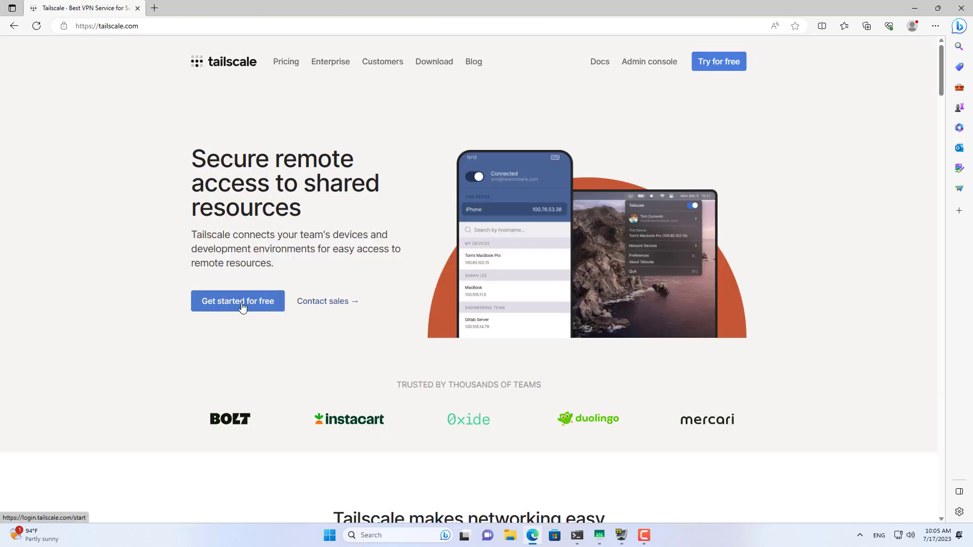
- Sign up for Tailscale and run the downloaded Windows installer tailscale-setup-1.44.0.exe
left_click(242, 306)
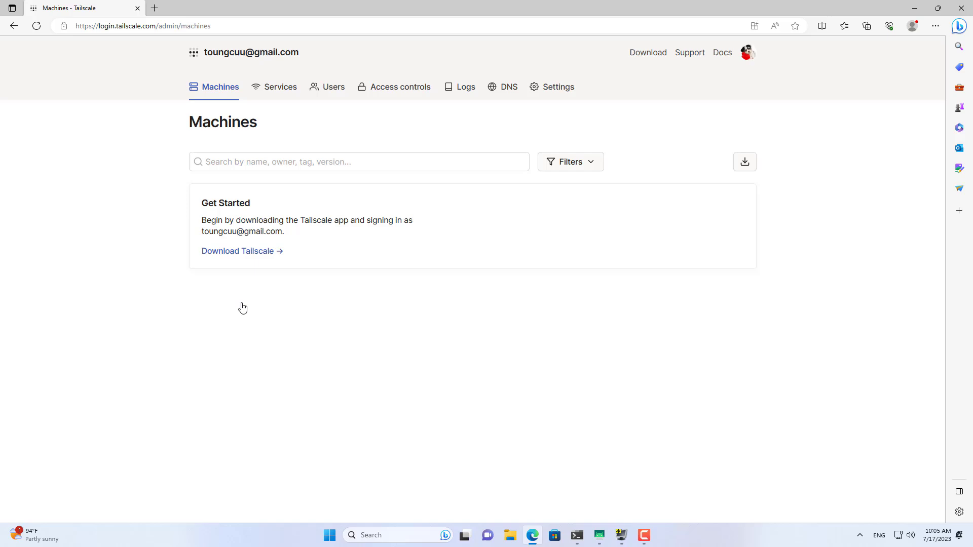
left_click(750, 54)
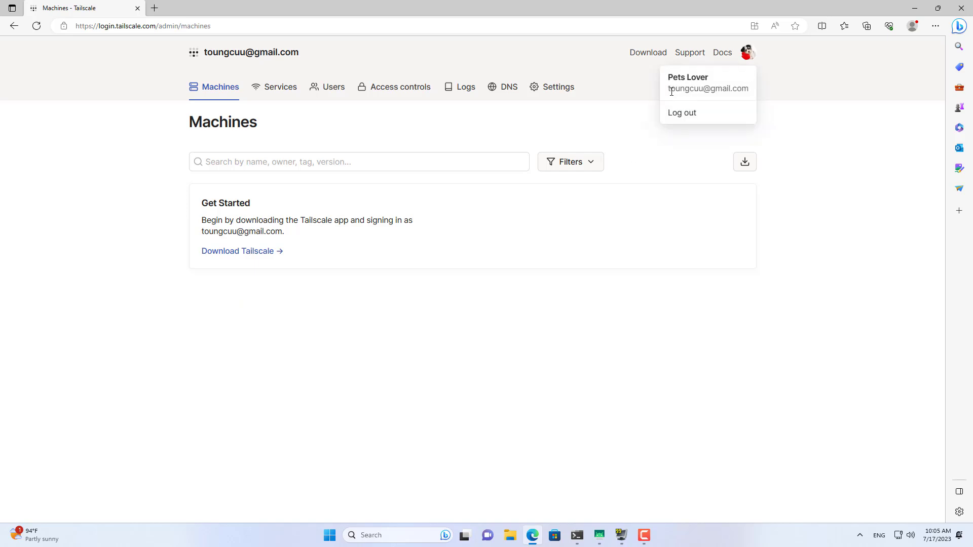
left_click_drag(670, 89, 746, 89)
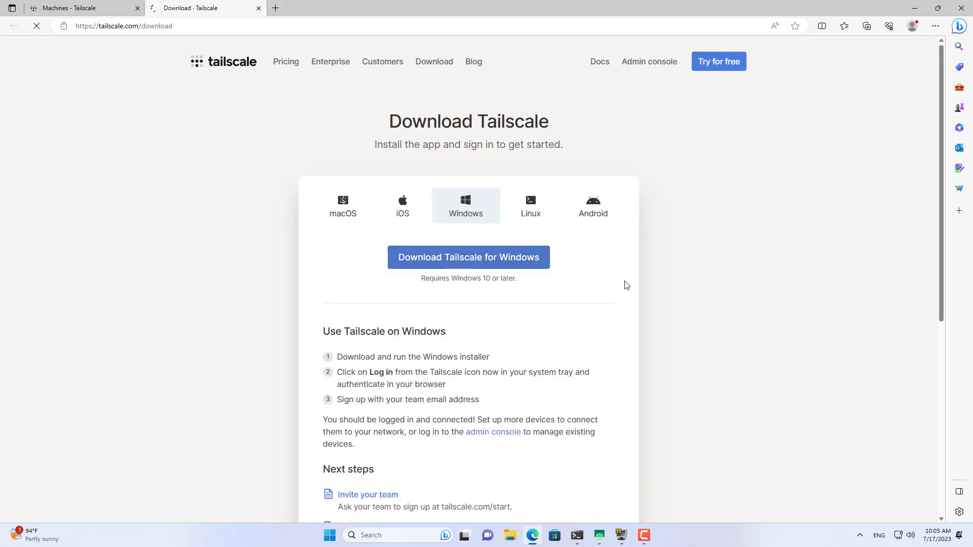
left_click(730, 74)
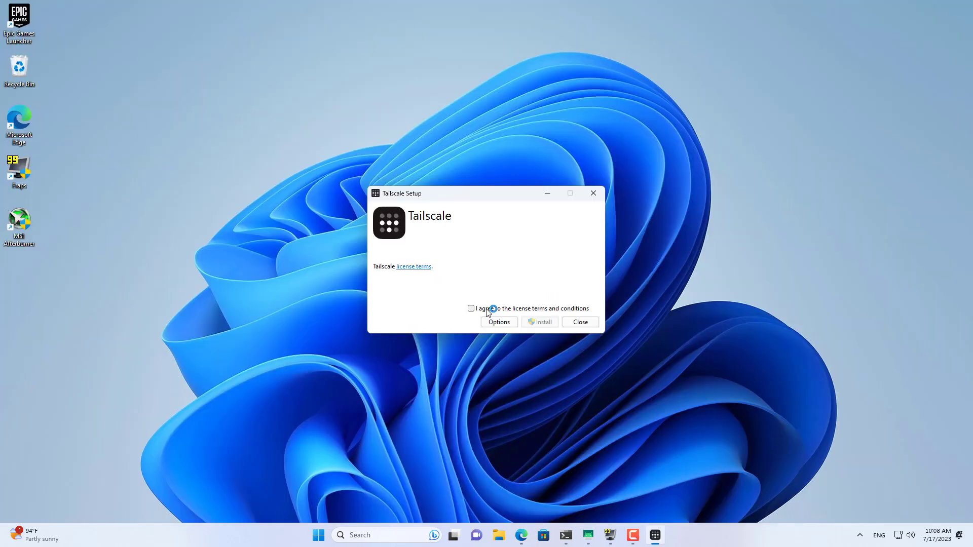
- Accept the licence, install Tailscale, then start its log-in from the tray icon
left_click(487, 309)
left_click(540, 322)
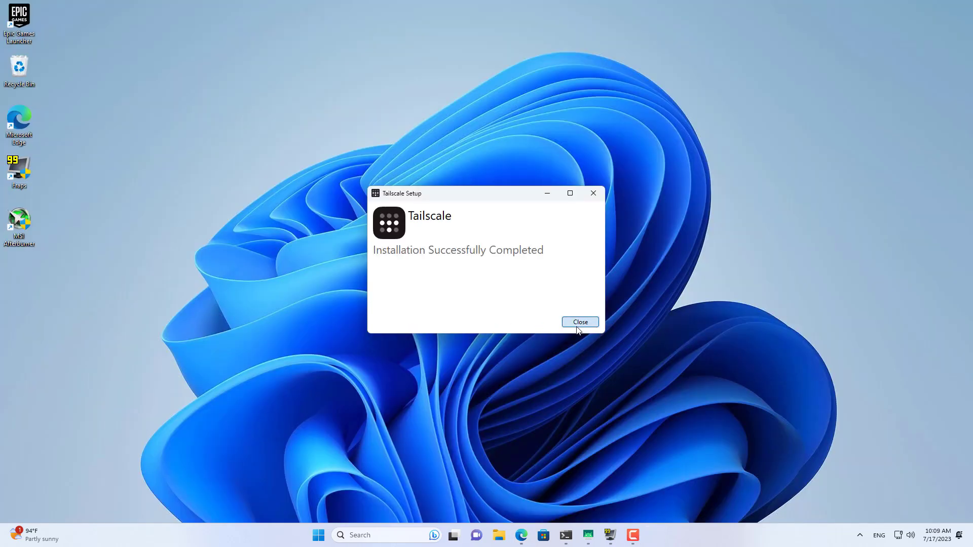
left_click(579, 324)
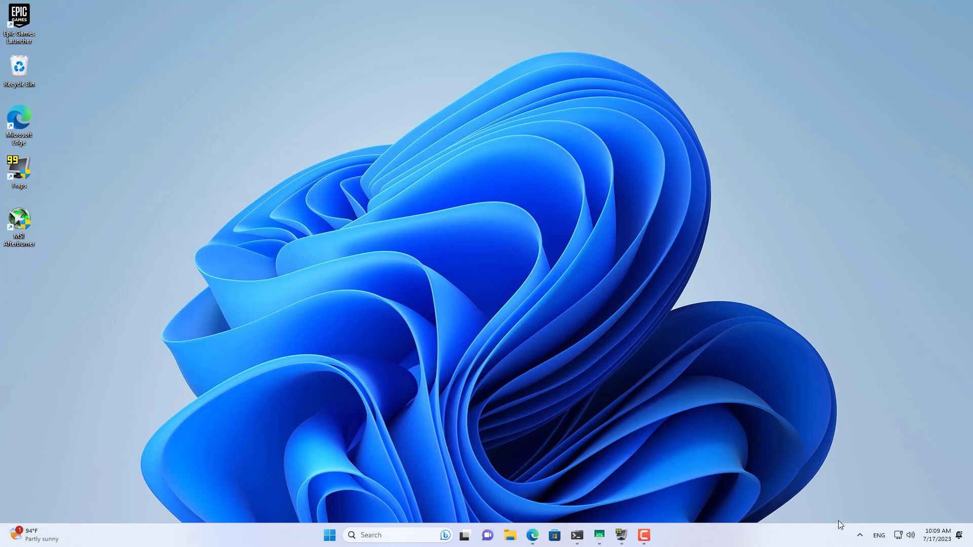
left_click(860, 538)
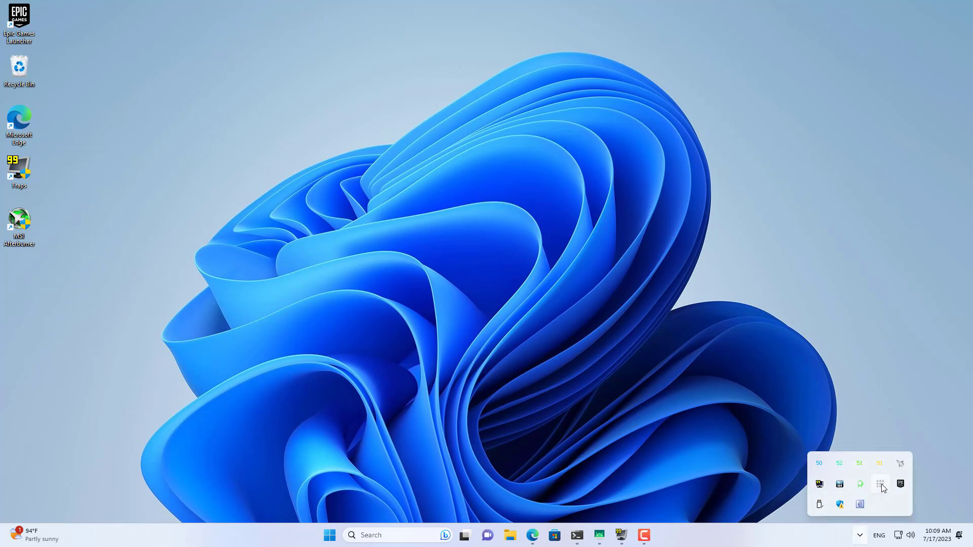
left_click(881, 485)
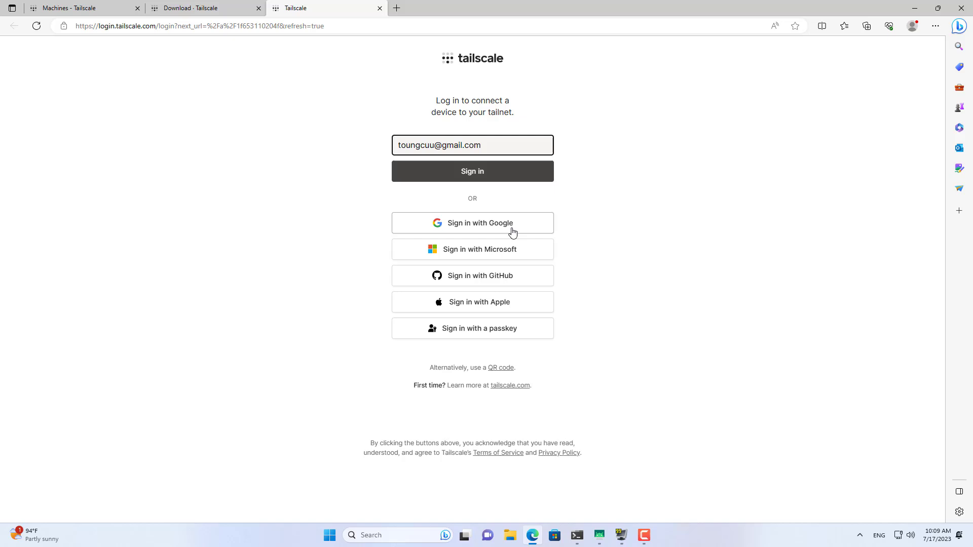
- Sign in with Google and connect desktop-dvb22nd to the tailnet, confirming it's Connected at 100.71.111.21
left_click(477, 176)
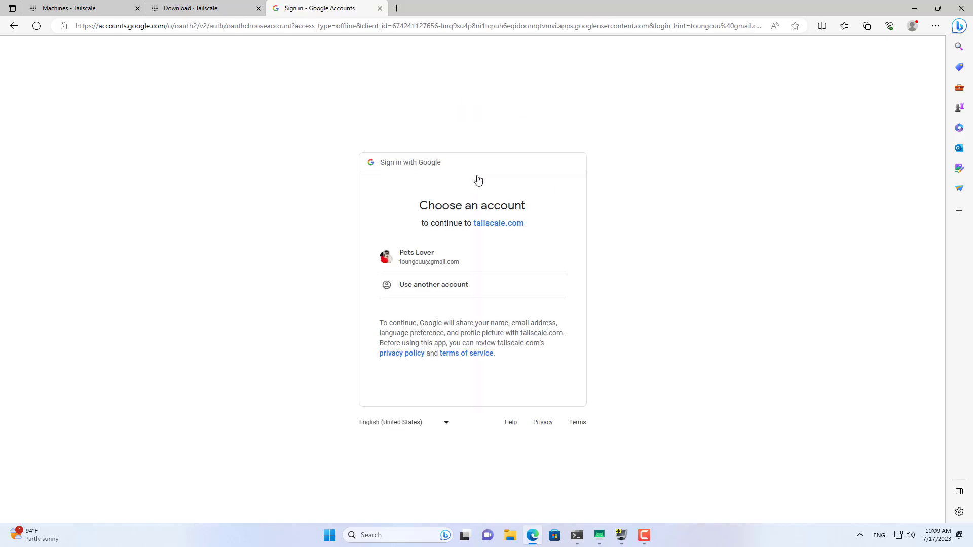
left_click(437, 256)
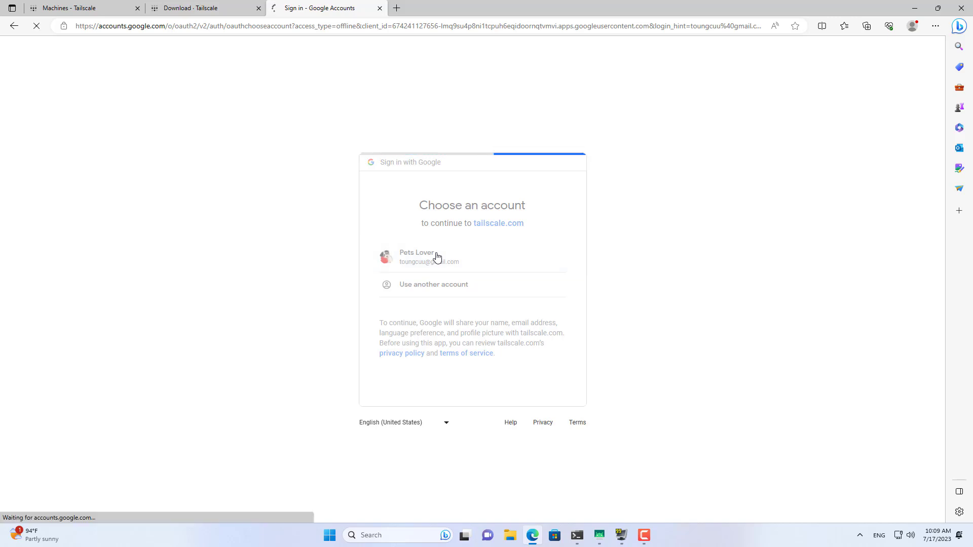
left_click(479, 176)
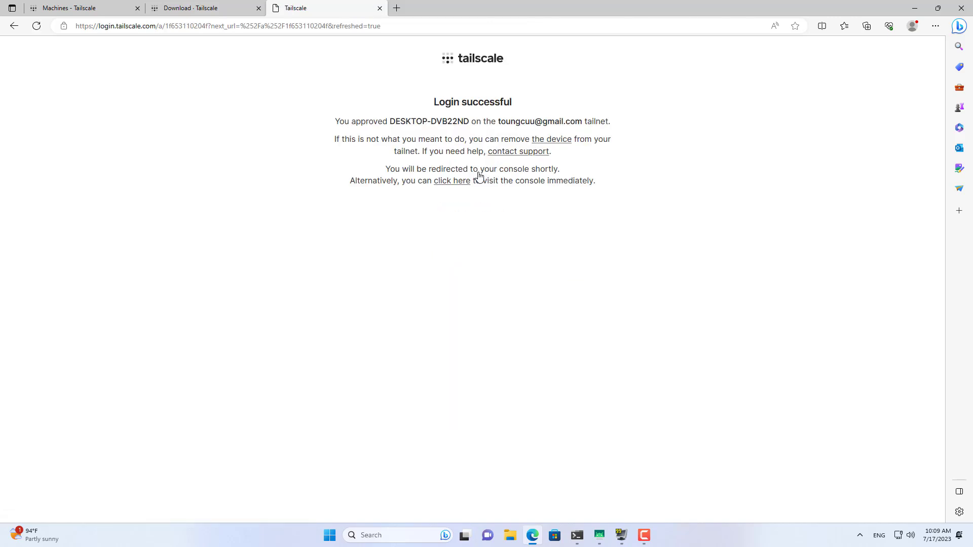
left_click_drag(434, 102, 517, 102)
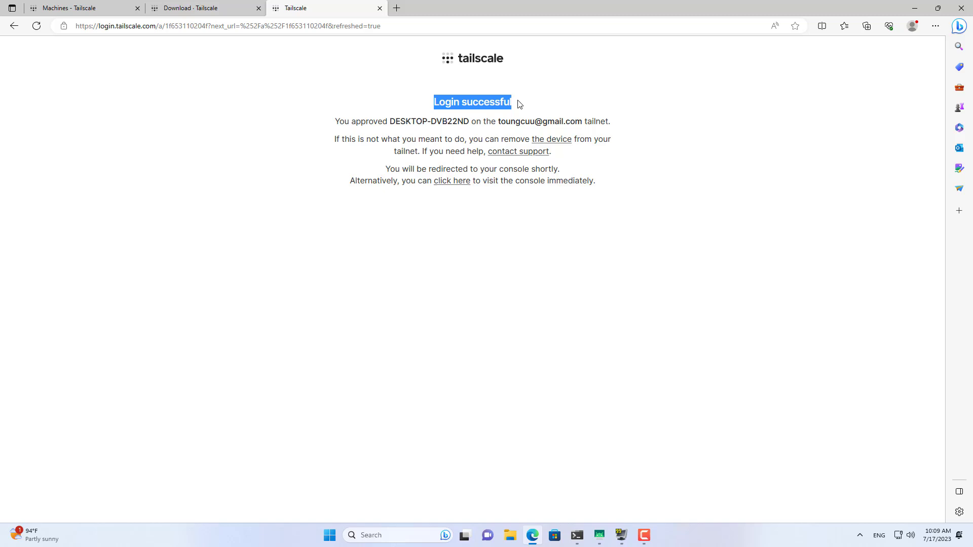
left_click(64, 7)
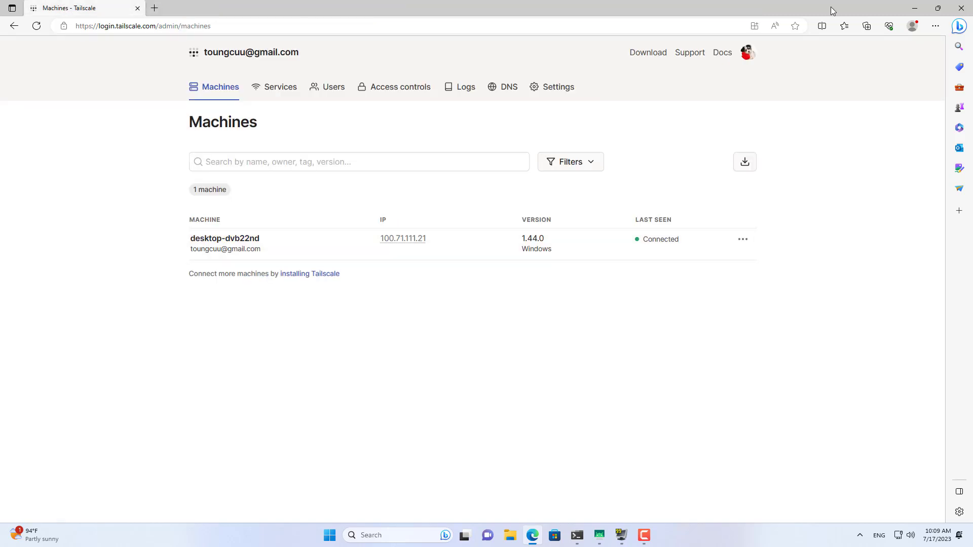
- Install the Tailscale app on the phone from the Play Store
left_click(914, 8)
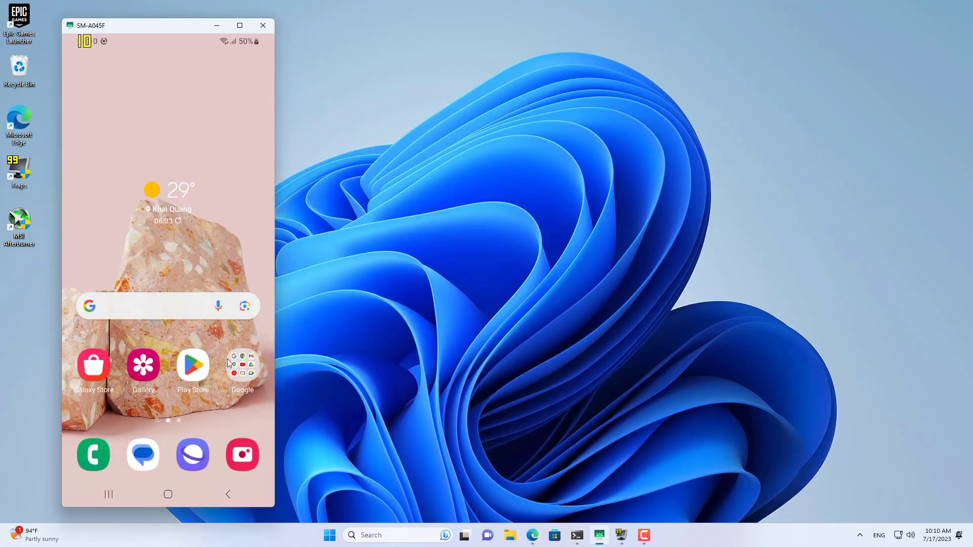
left_click(205, 369)
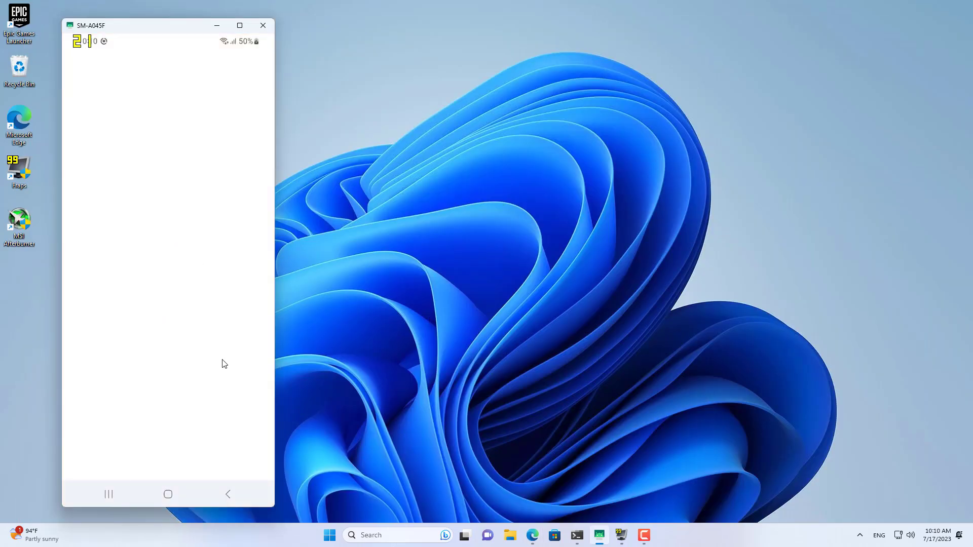
left_click(170, 74)
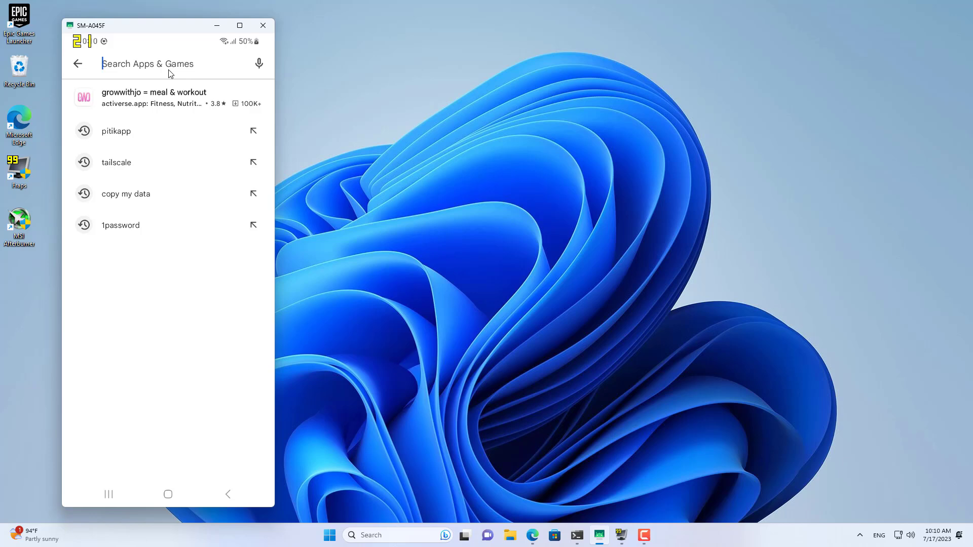
left_click(130, 165)
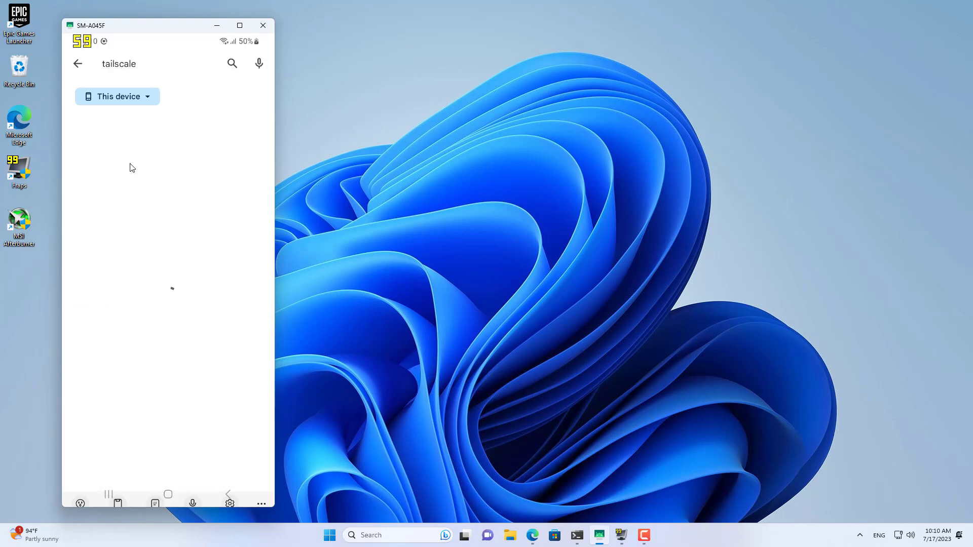
left_click(212, 150)
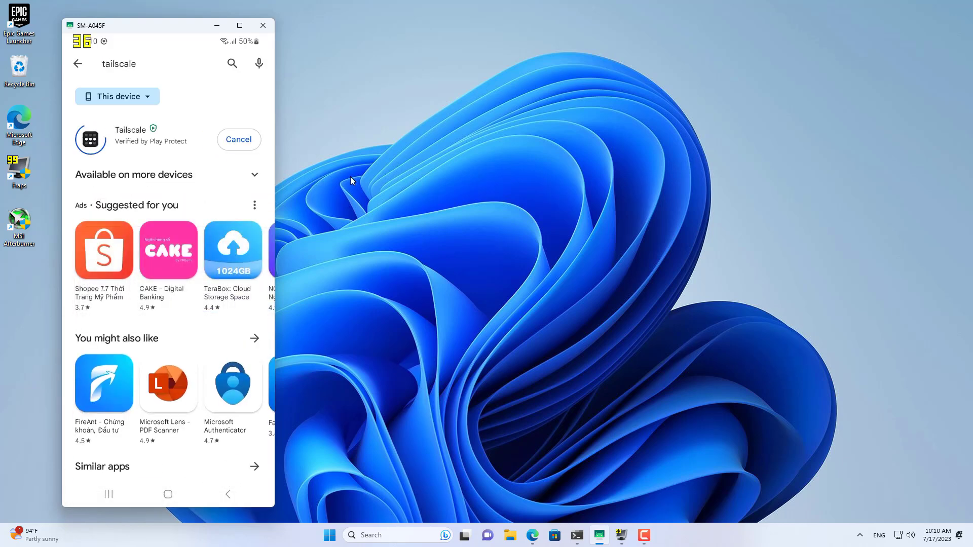
middle_click(220, 306)
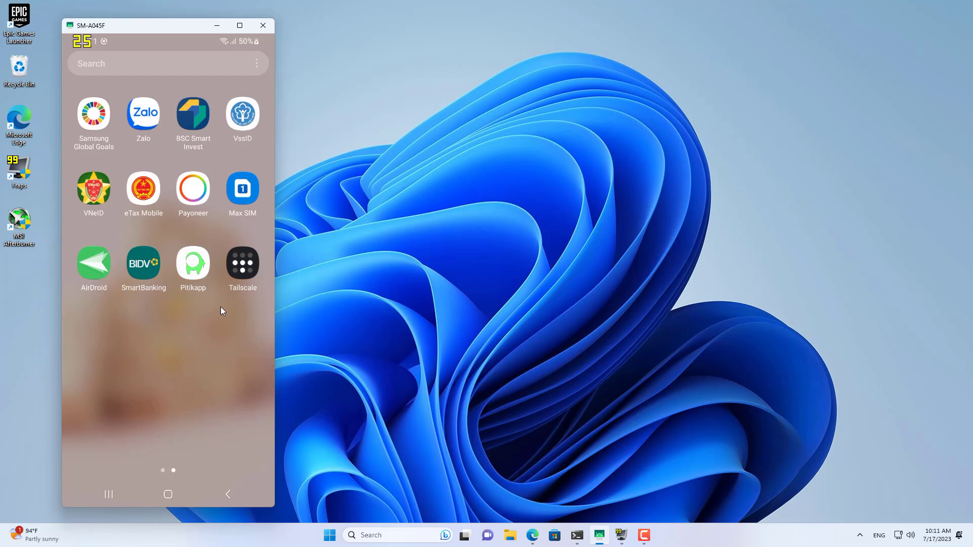
- Launch Tailscale, allow its notifications, and sign in with the Google account
left_click(243, 270)
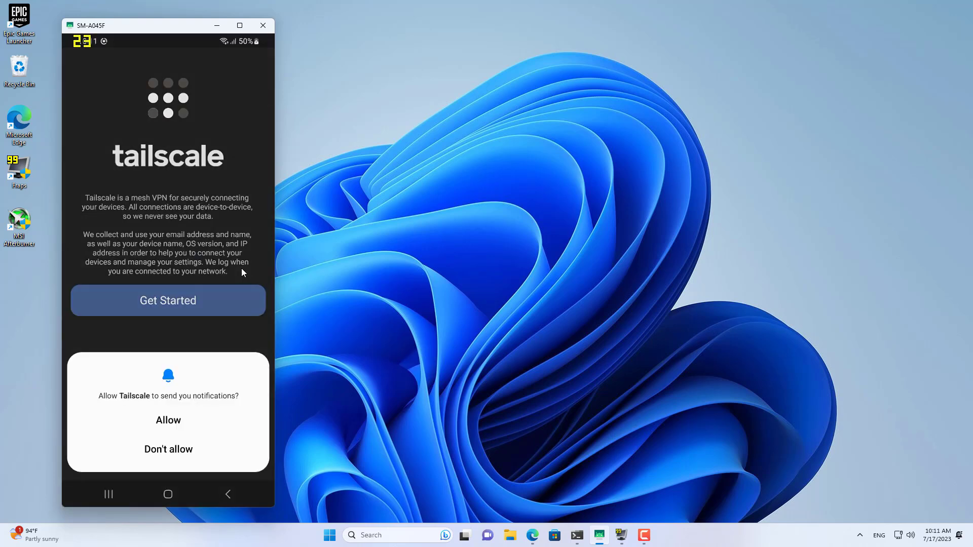
left_click(167, 422)
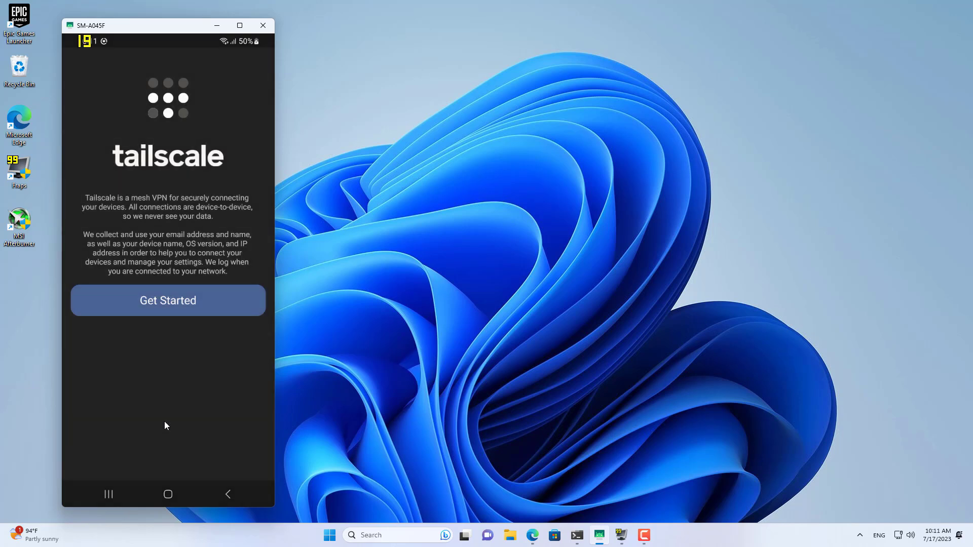
left_click(160, 303)
left_click(148, 116)
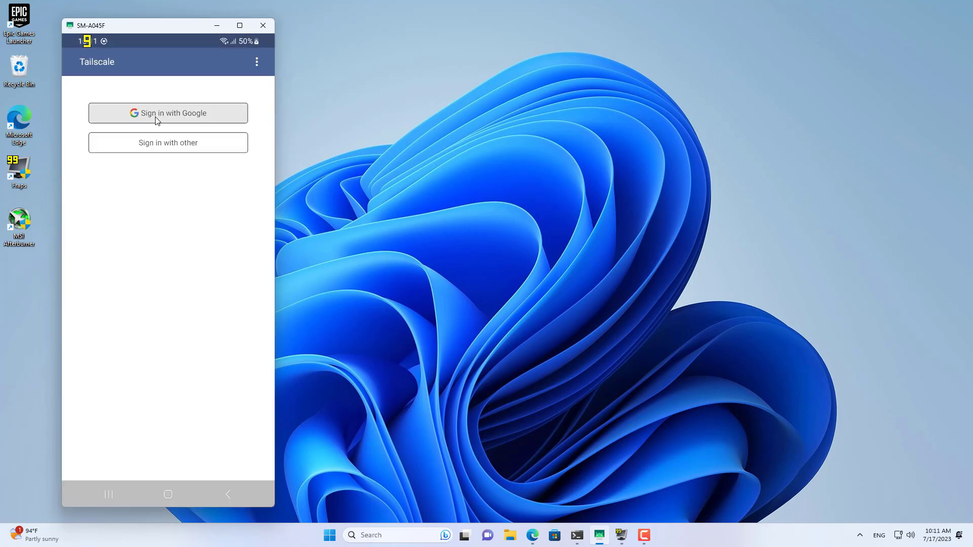
left_click(128, 260)
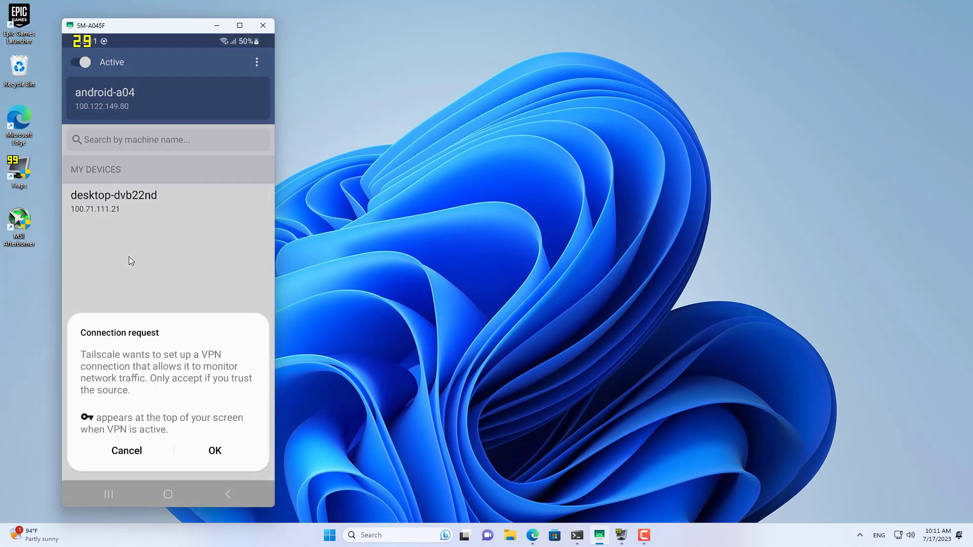
- Approve Tailscale's VPN request, copy desktop-dvb22nd's IP 100.71.111.21, and pull down the notification shade
left_click(215, 451)
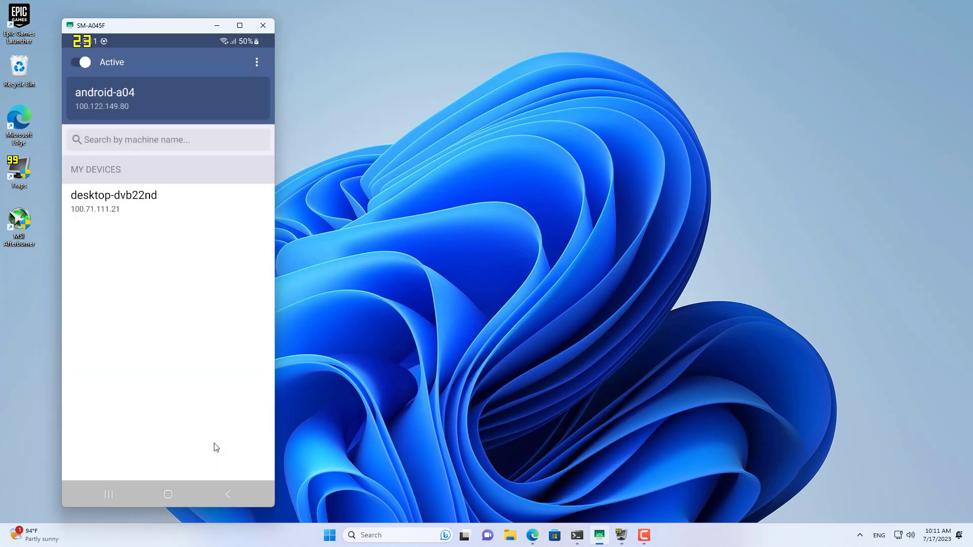
left_click(130, 201)
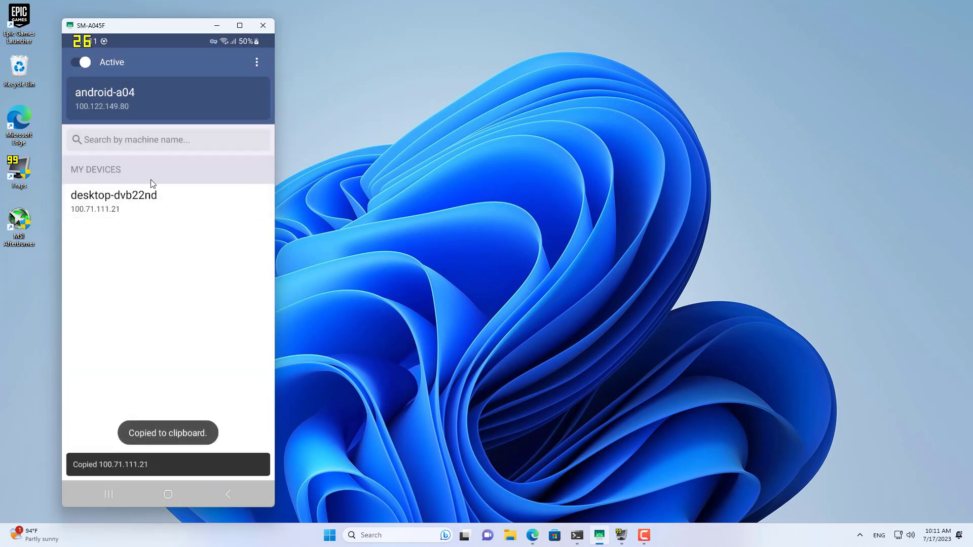
left_click_drag(171, 35, 172, 328)
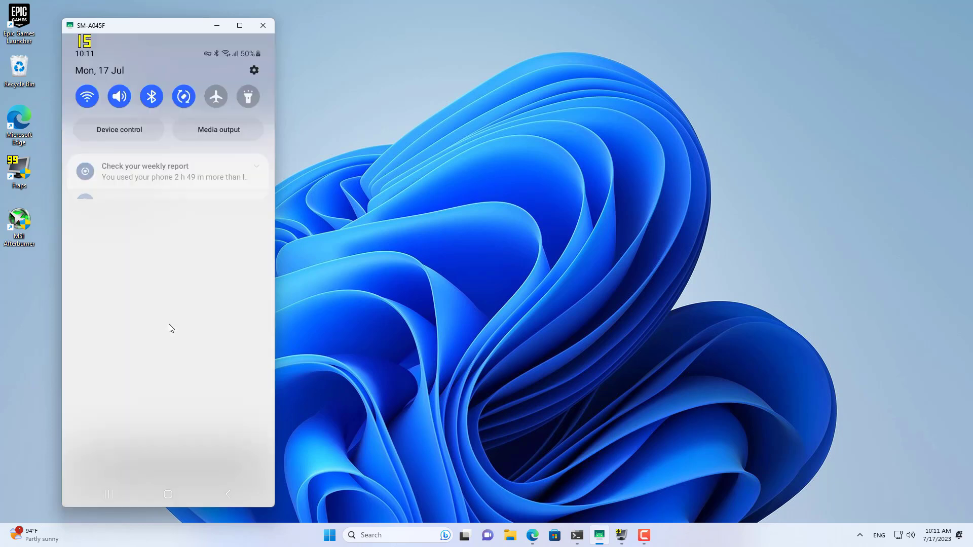
- Switch the phone's Wi-Fi off, then return home and bring up recent apps
left_click(90, 98)
left_click_drag(163, 114, 176, 347)
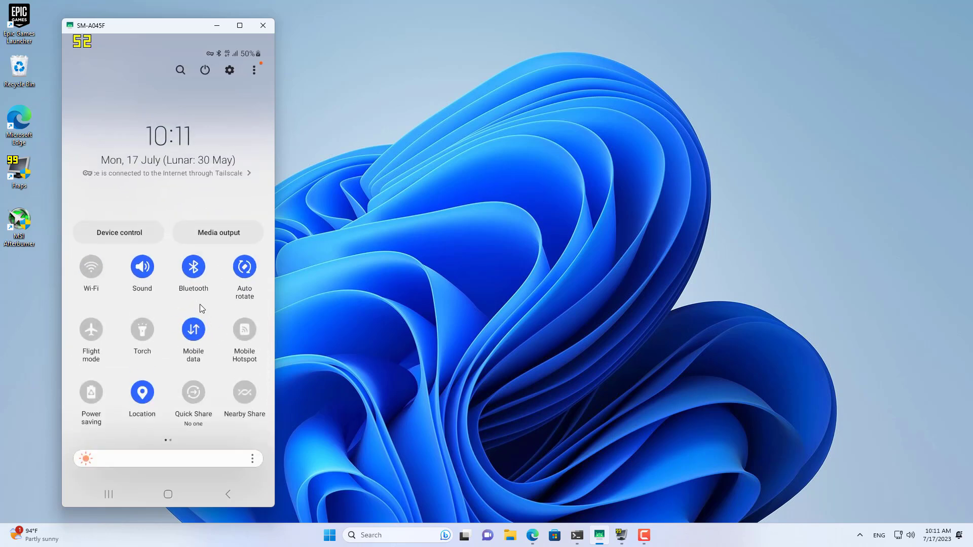
left_click(169, 500)
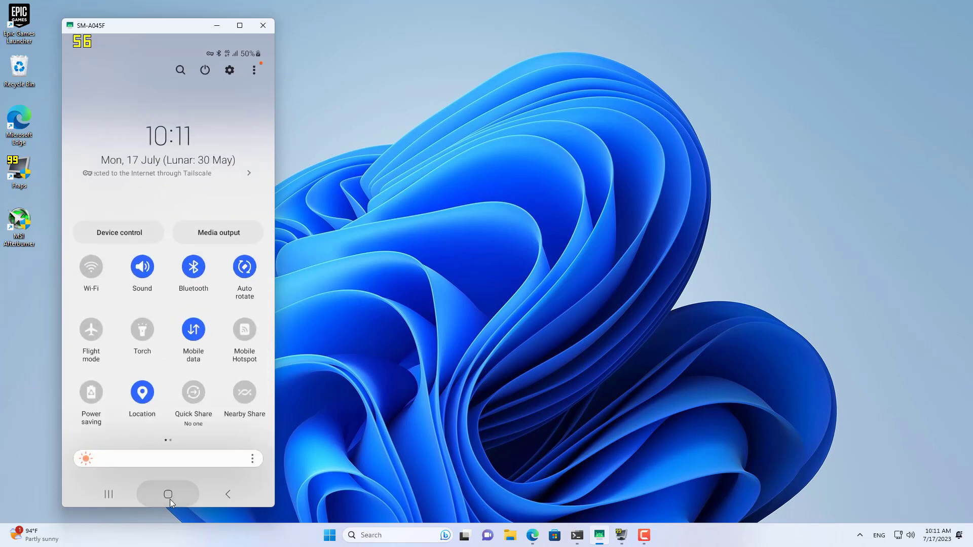
left_click(112, 497)
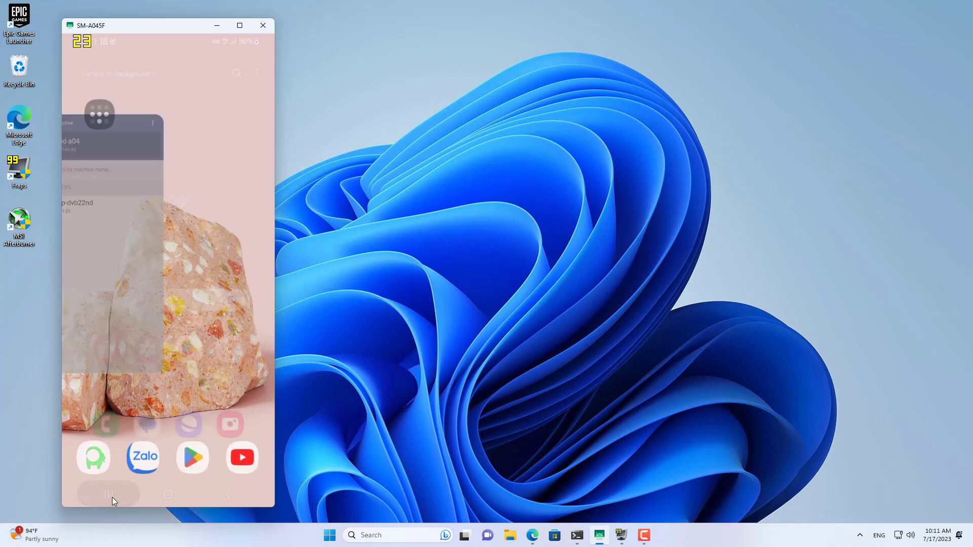